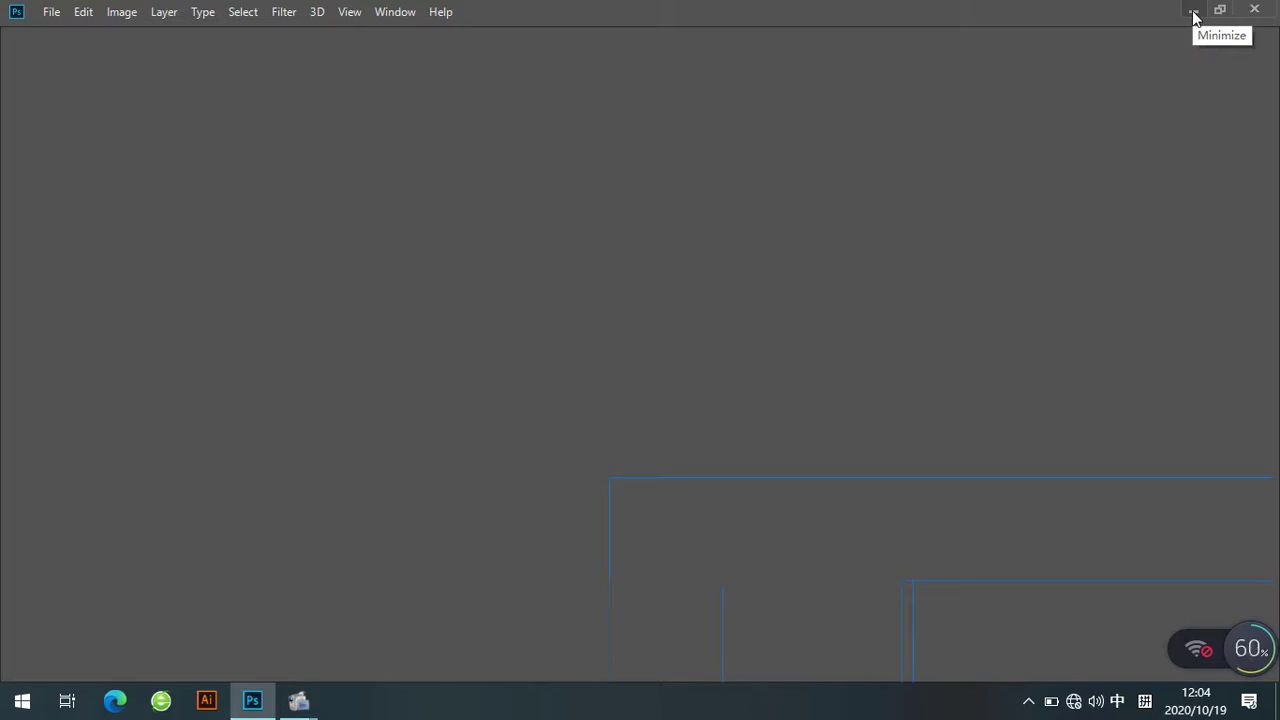
Open 6090 4.tif from the desktop in Photoshop and convert it to CMYK Color mode.
click(1199, 17)
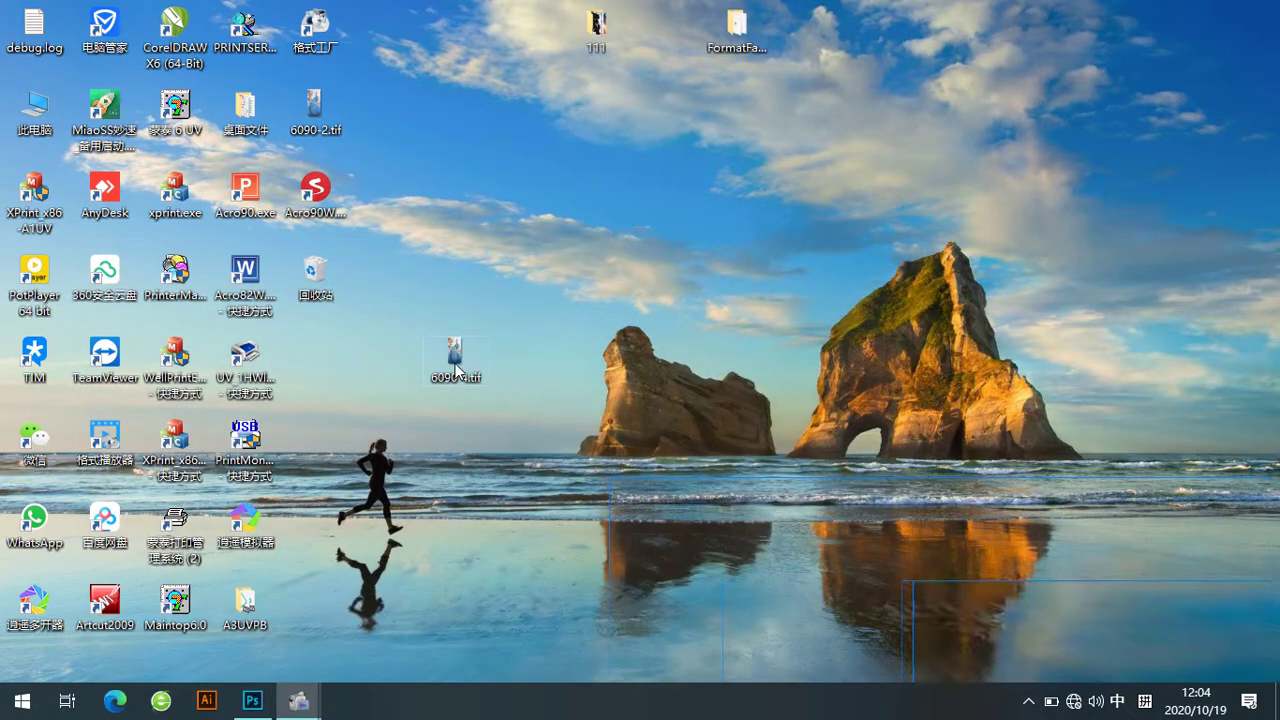
drag(455, 369, 183, 442)
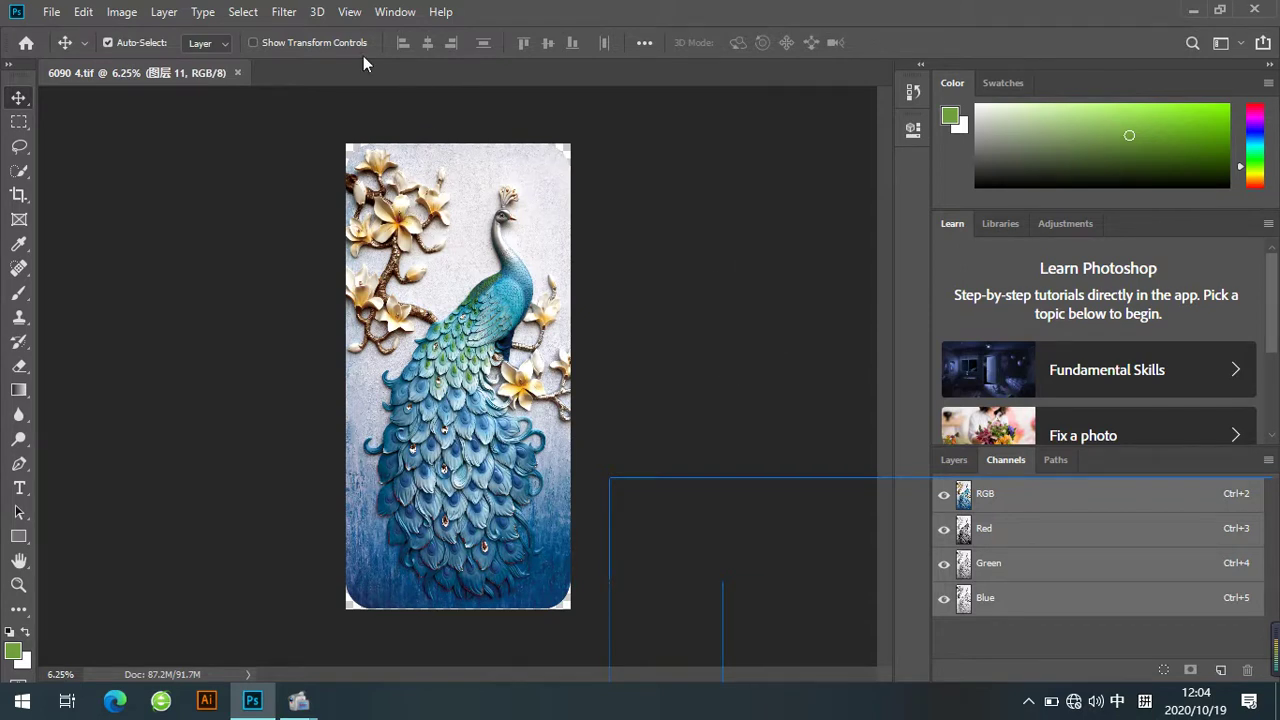
click(122, 14)
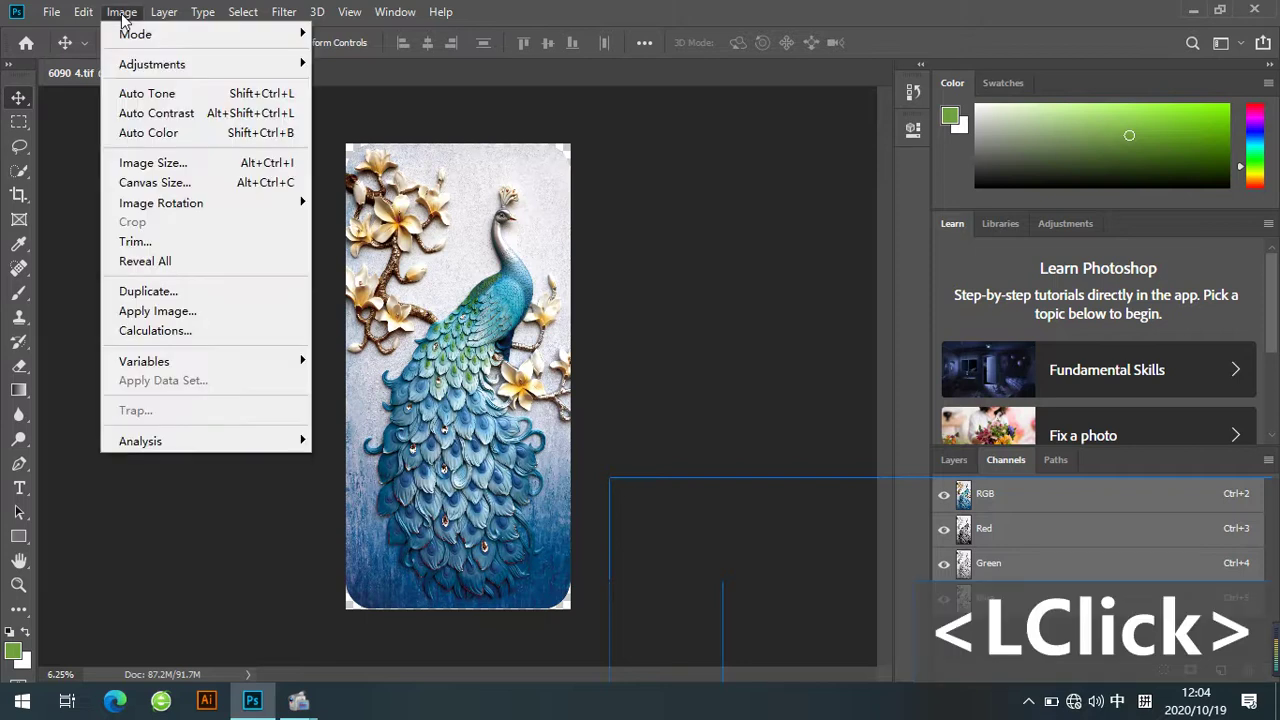
mouse_move(135, 34)
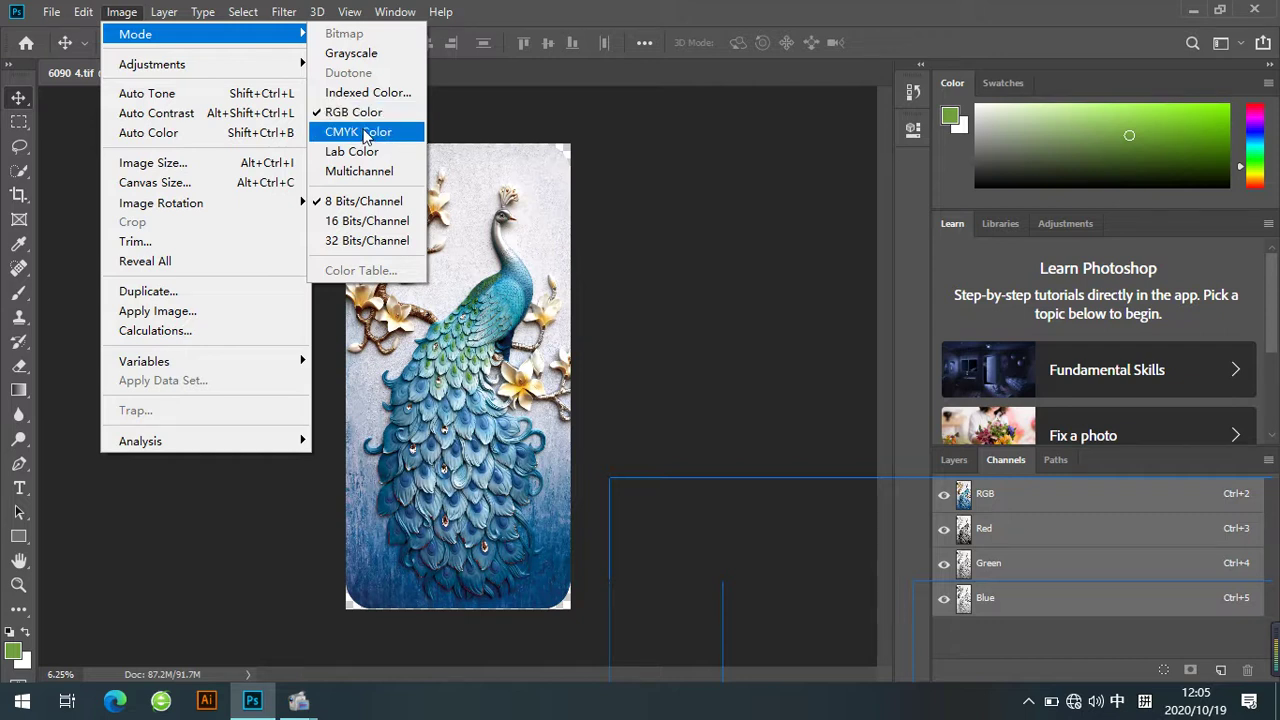
click(395, 132)
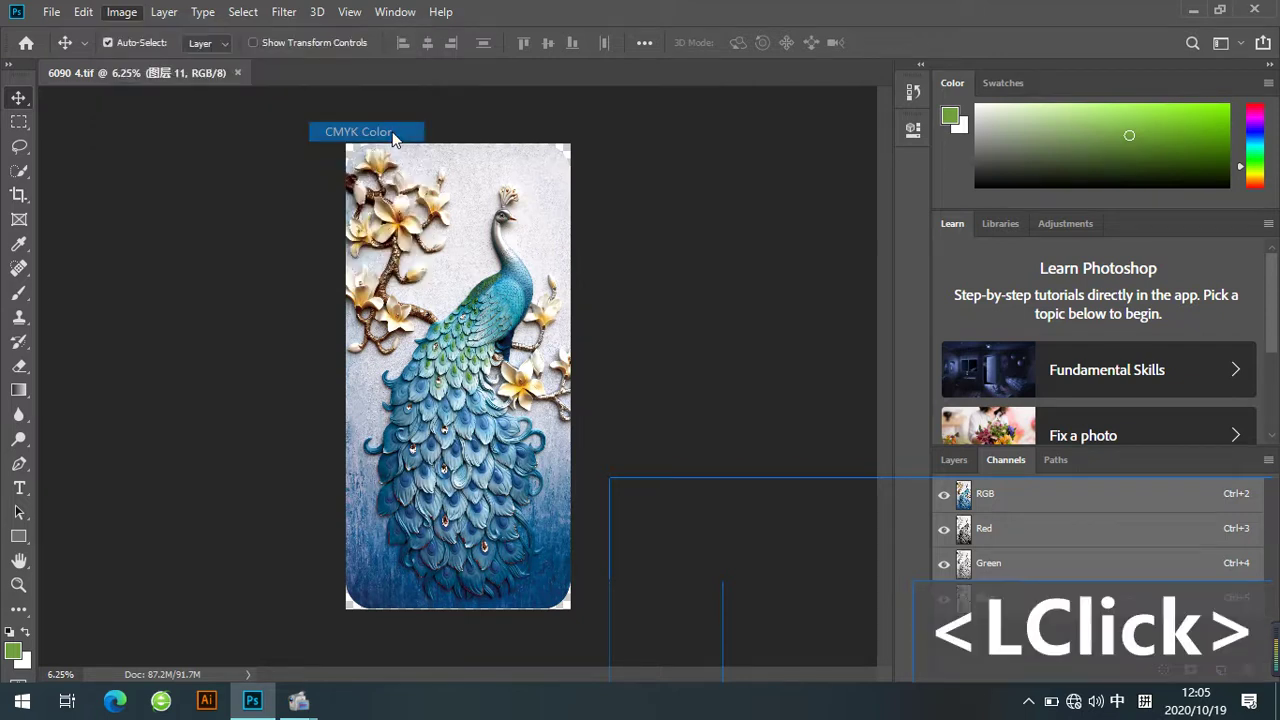
click(614, 300)
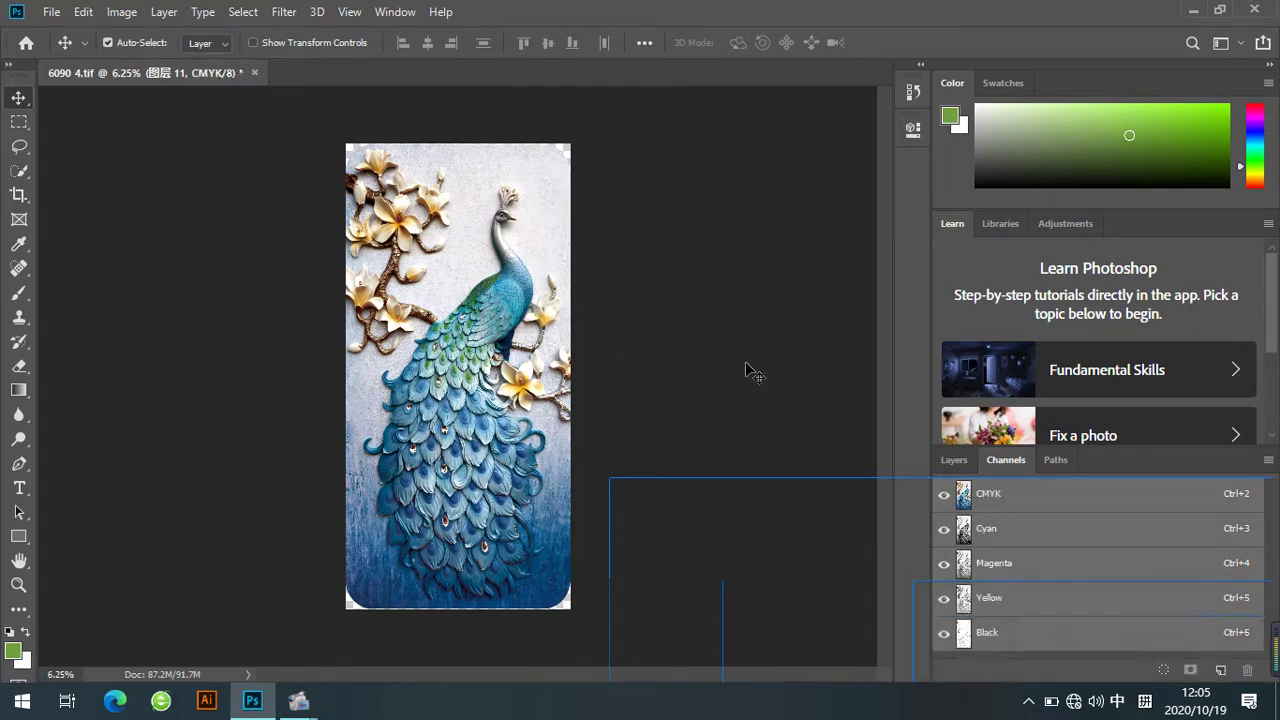
Duplicate the peacock image layer 图层 11.
click(953, 460)
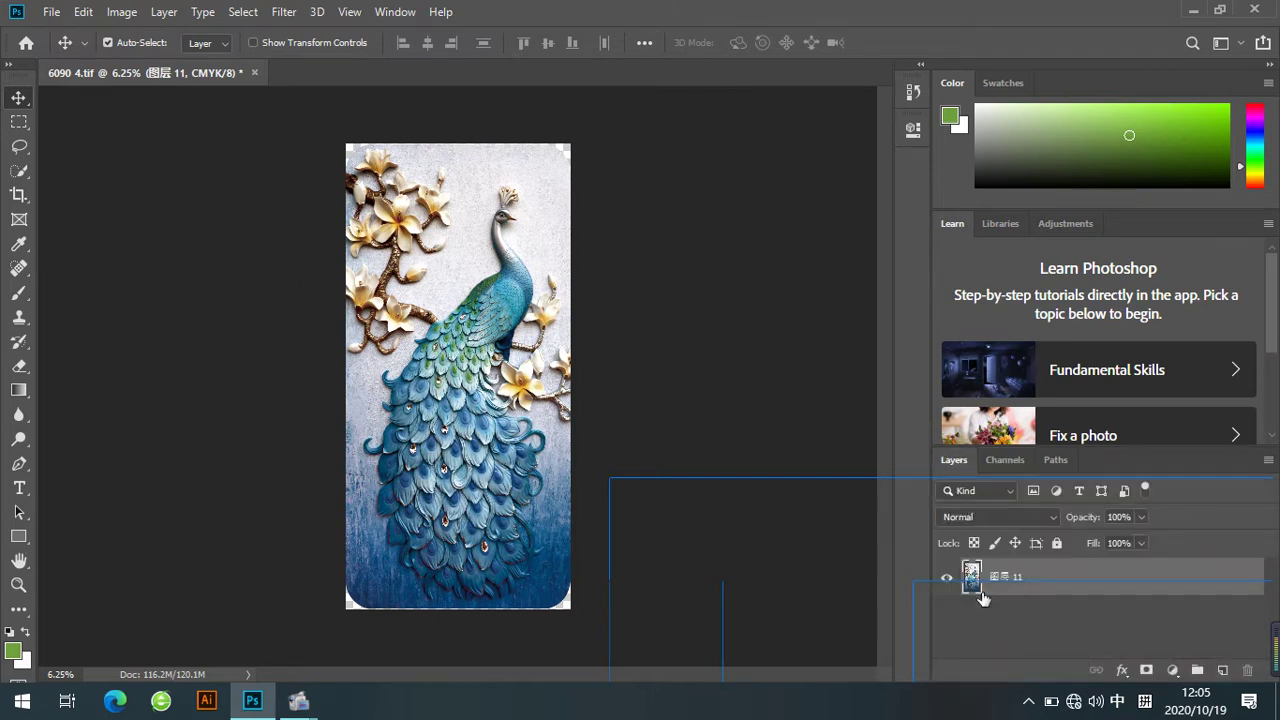
drag(972, 586, 976, 594)
key(ctrl+j)
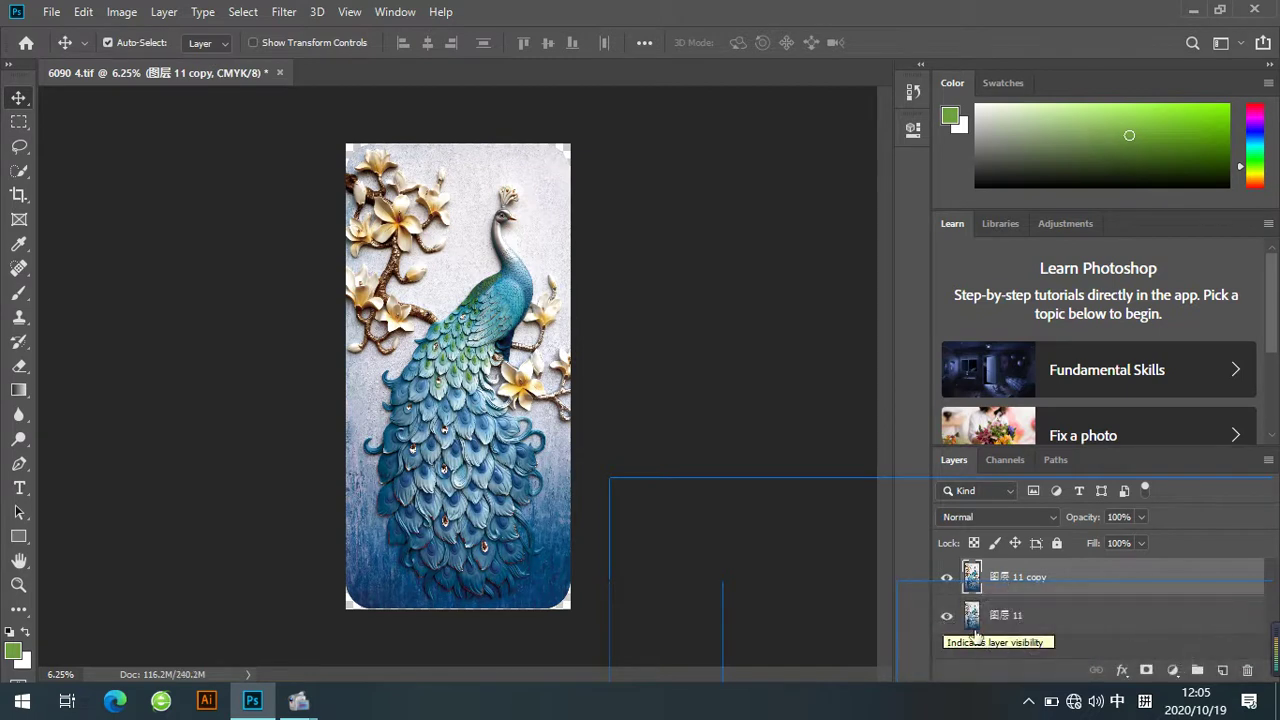
click(949, 620)
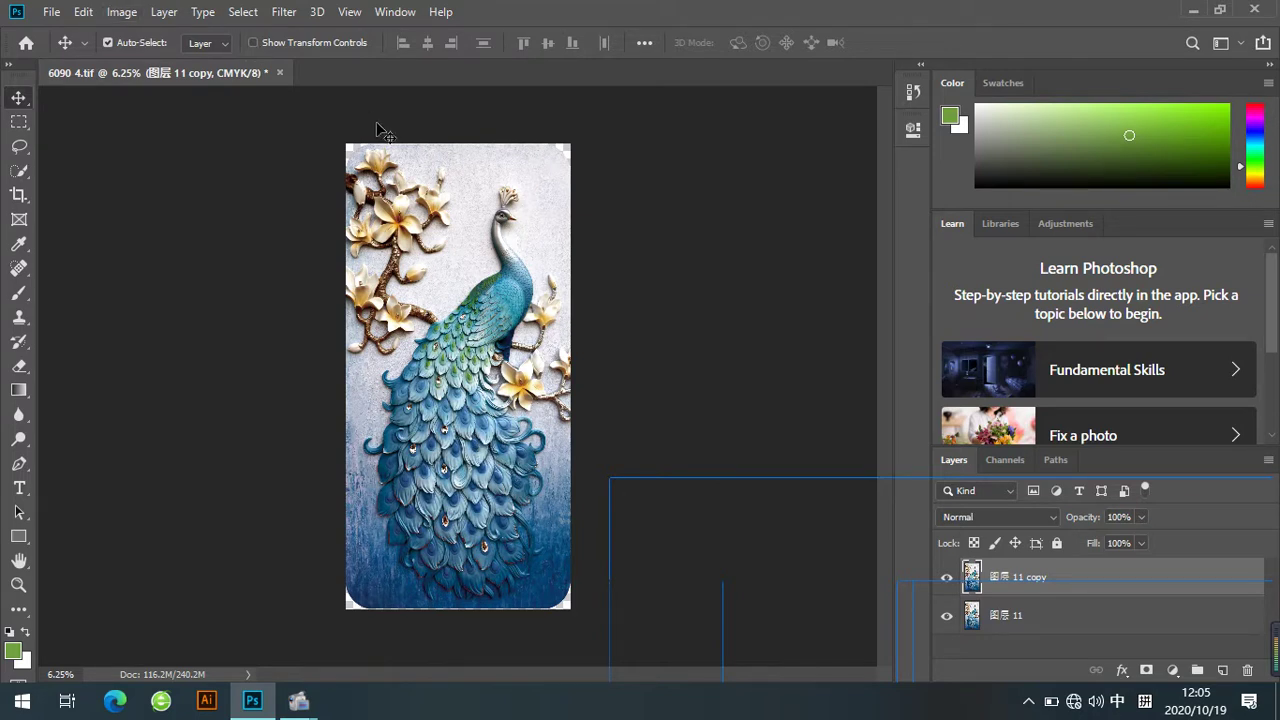
Begin a Color Range selection by sampling the blue of the peacock's tail feathers with Fuzziness at 94.
click(243, 12)
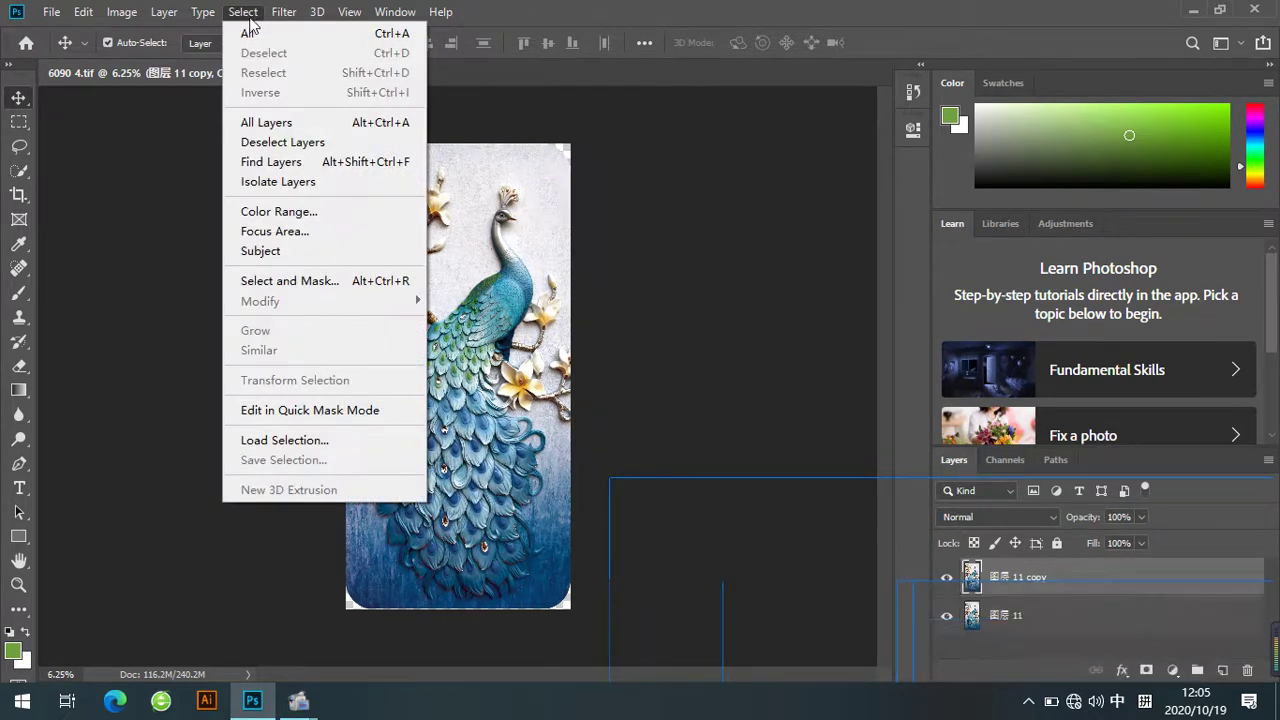
click(285, 212)
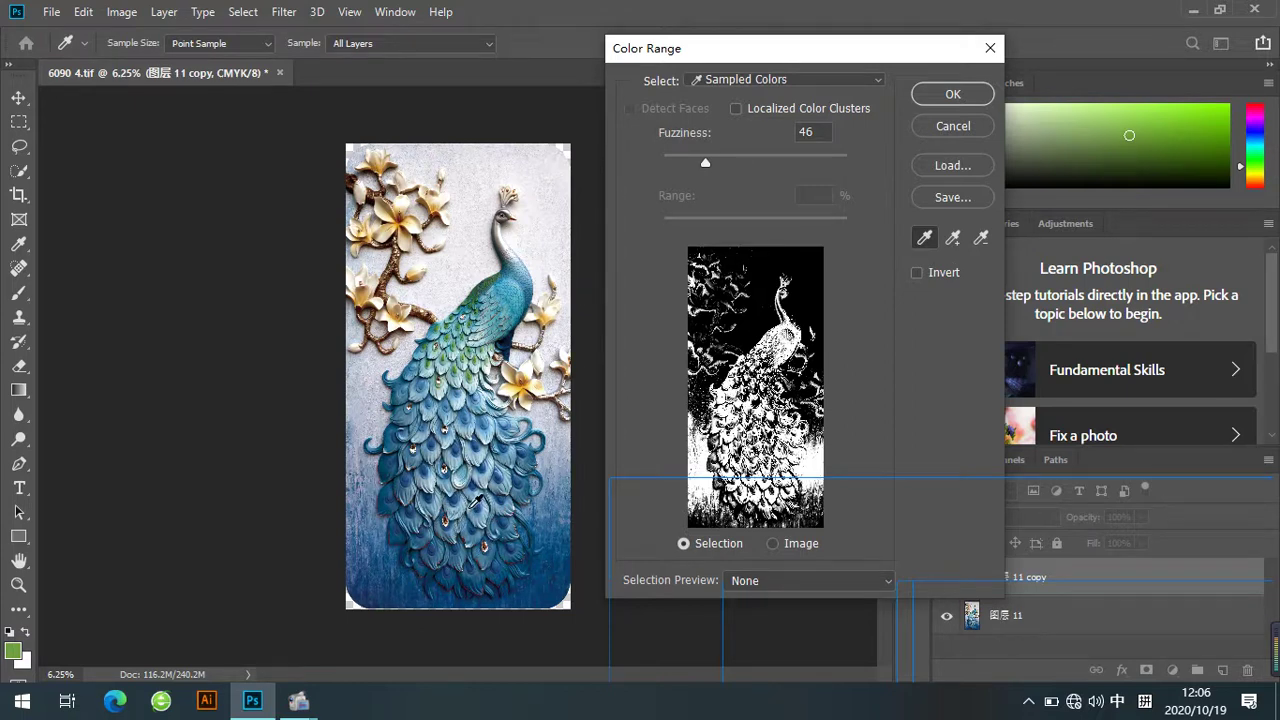
click(457, 510)
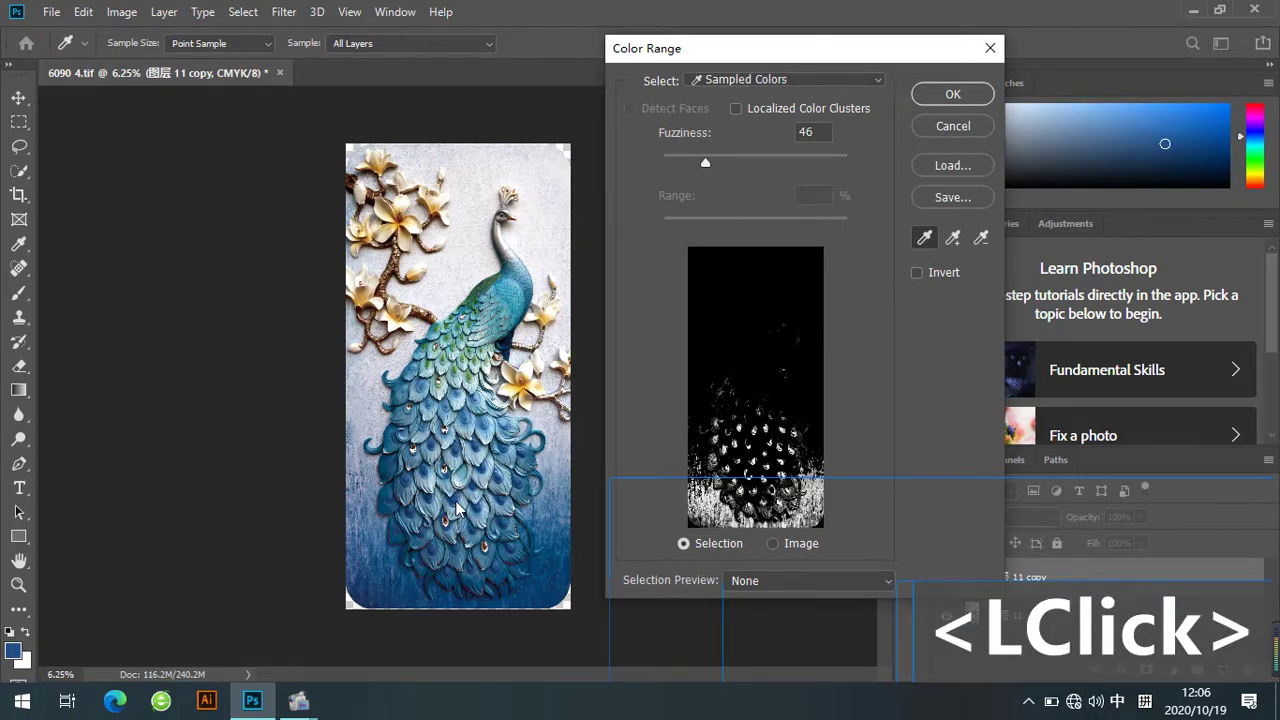
click(460, 490)
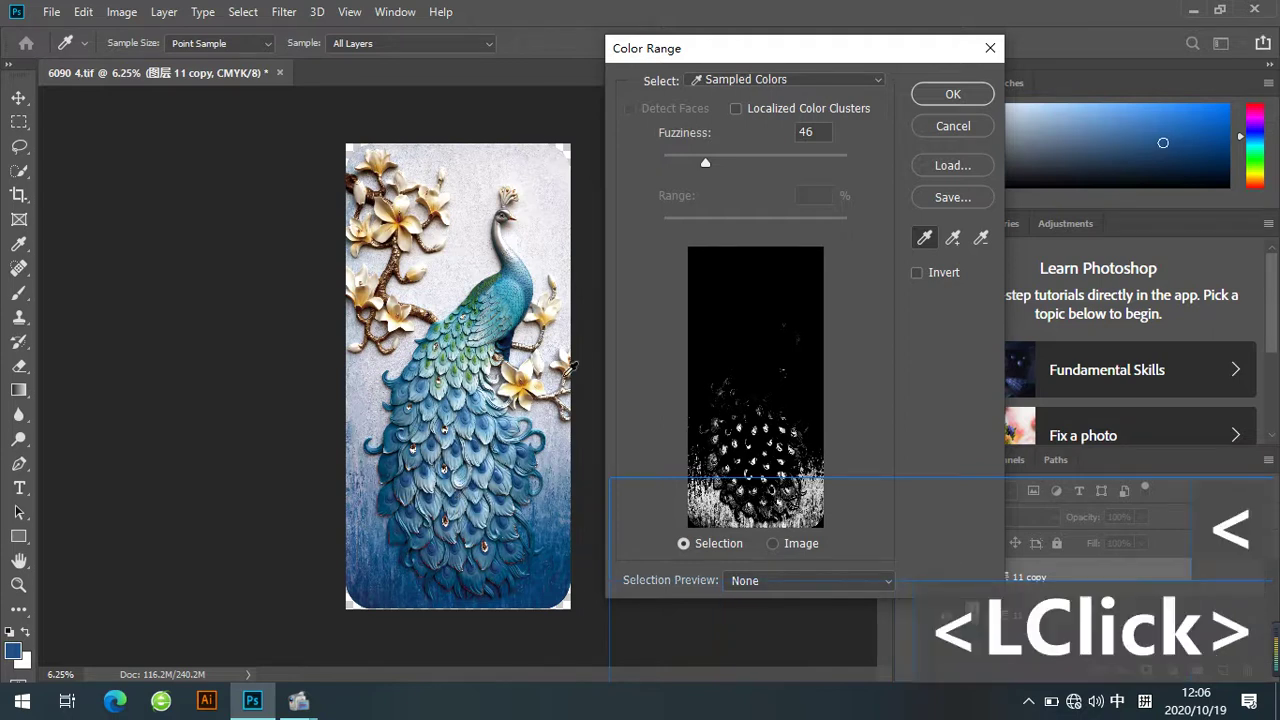
drag(705, 162, 751, 178)
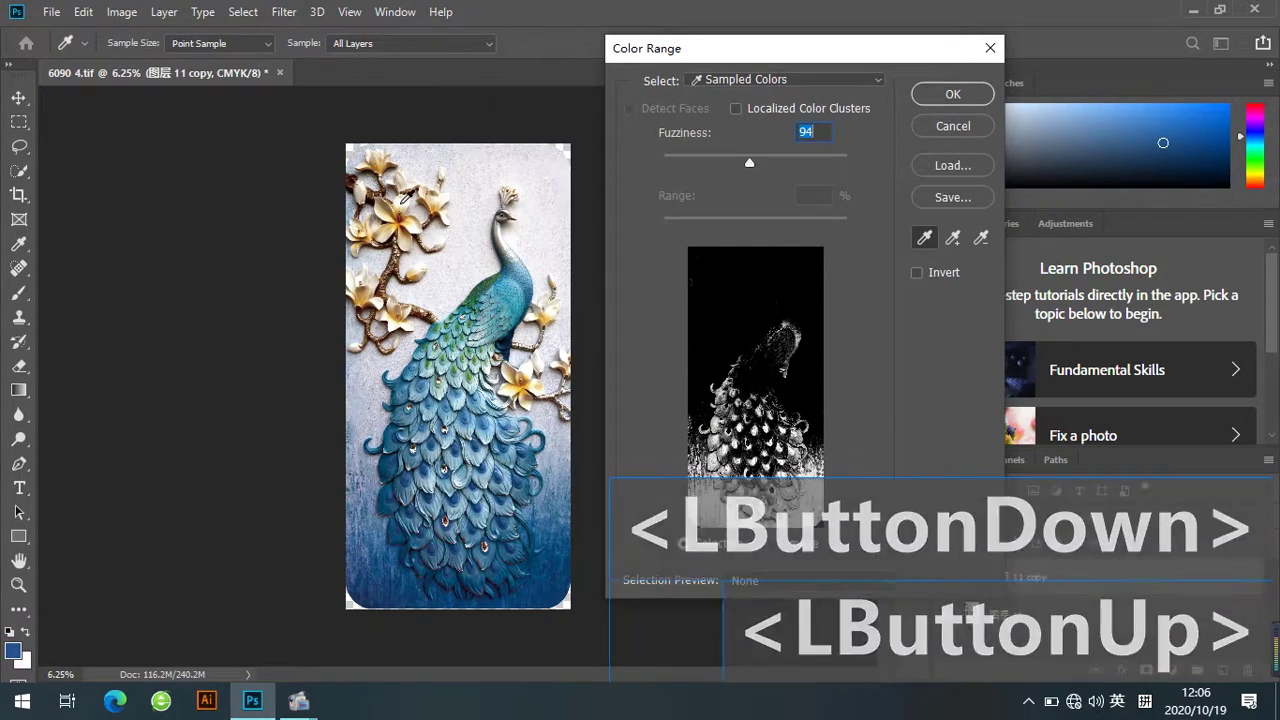
Add the peacock's green feather colour to the Color Range sample, reduce Fuzziness to 48 and apply the selection.
click(953, 245)
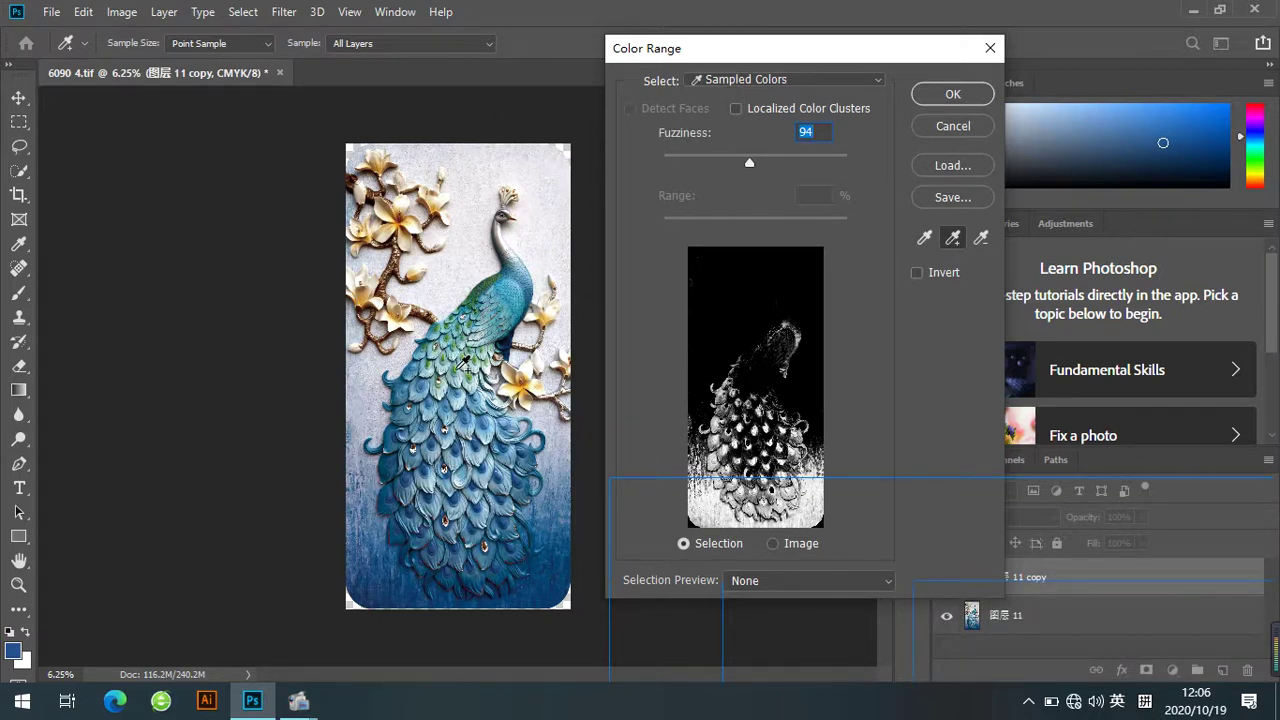
click(464, 366)
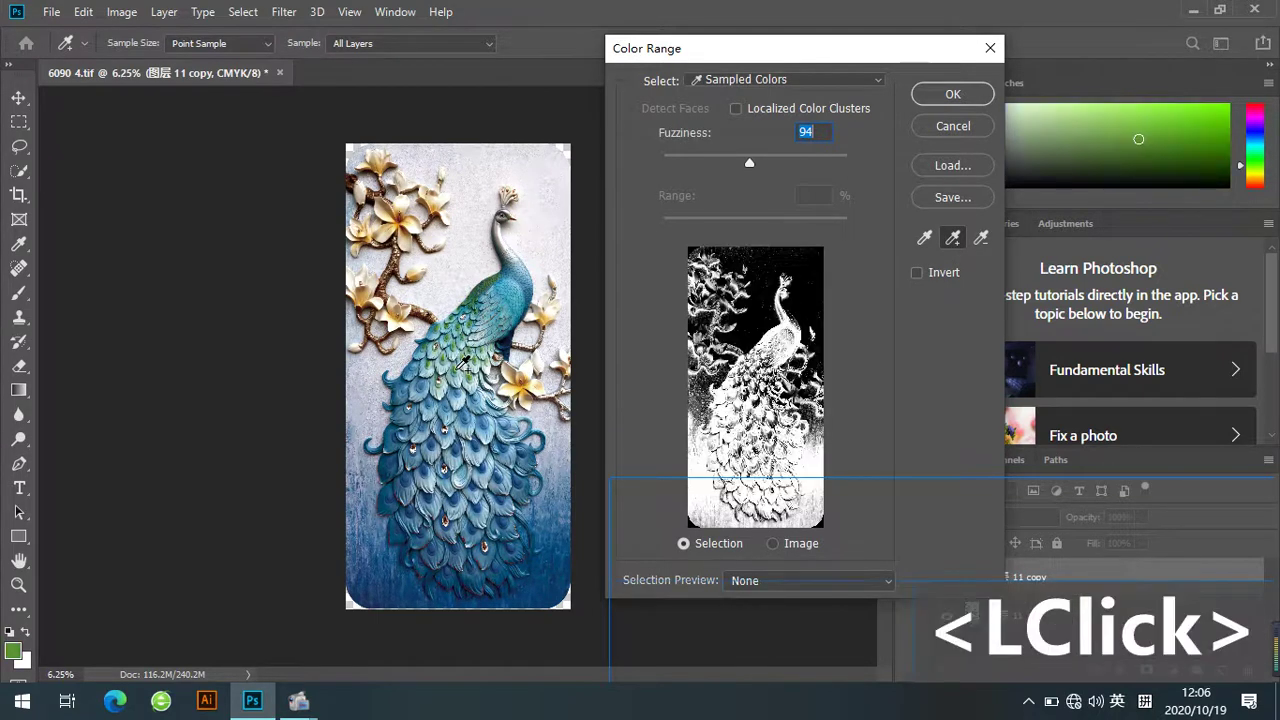
click(464, 366)
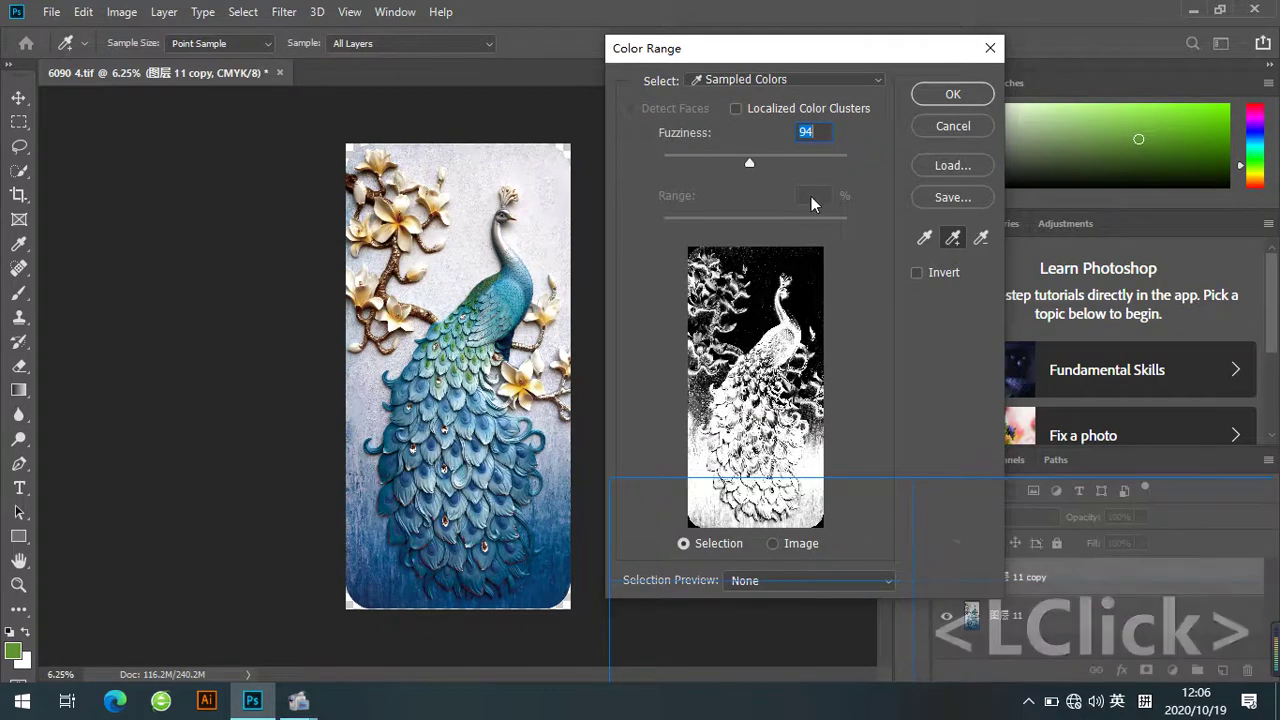
drag(739, 161, 707, 161)
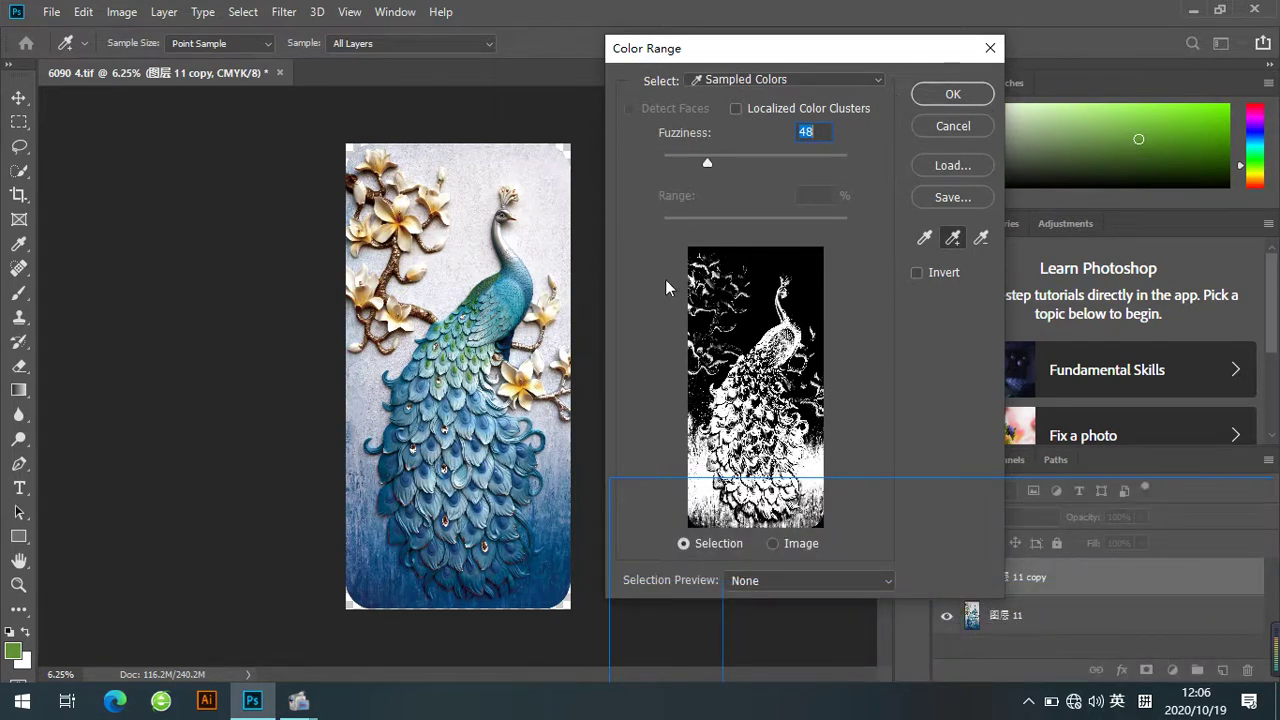
click(929, 92)
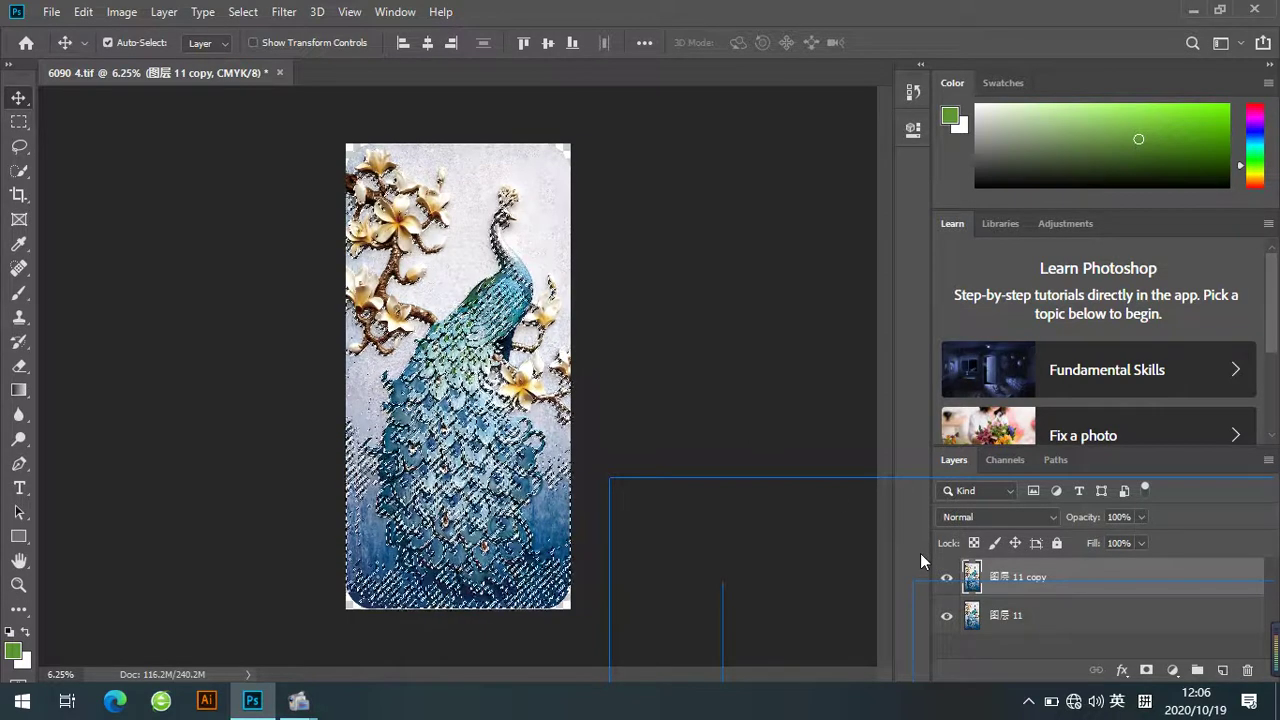
Copy the selected colours to a new layer and hide the two image layers beneath it.
key(ctrl+j)
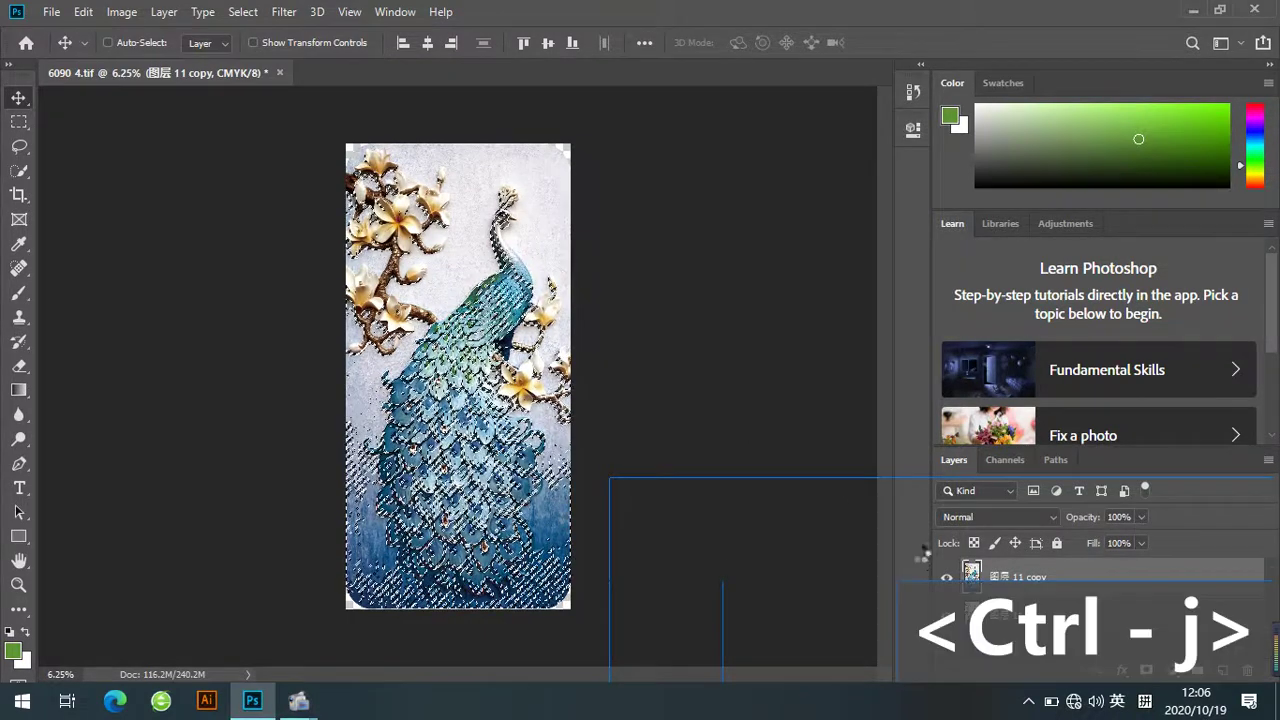
click(956, 657)
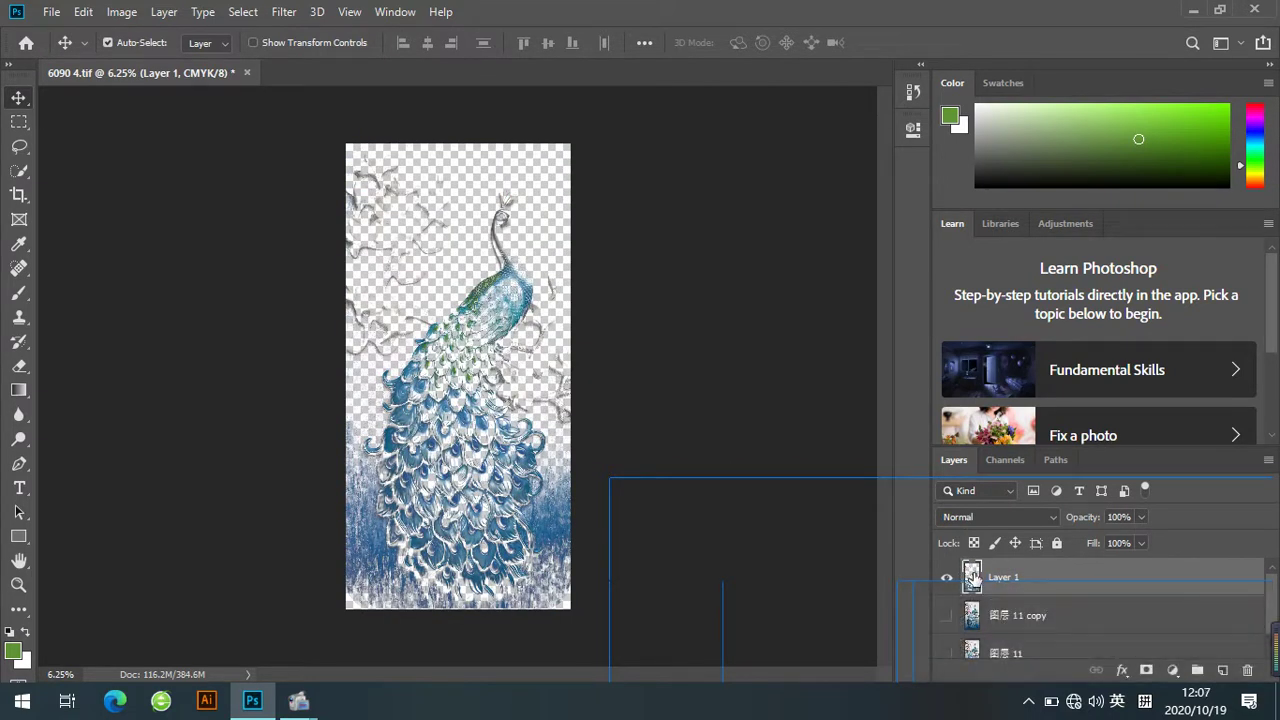
Load the pixels of Layer 1 as a selection and start a new spot channel from it with a darker red ink colour.
ctrl+click(972, 578)
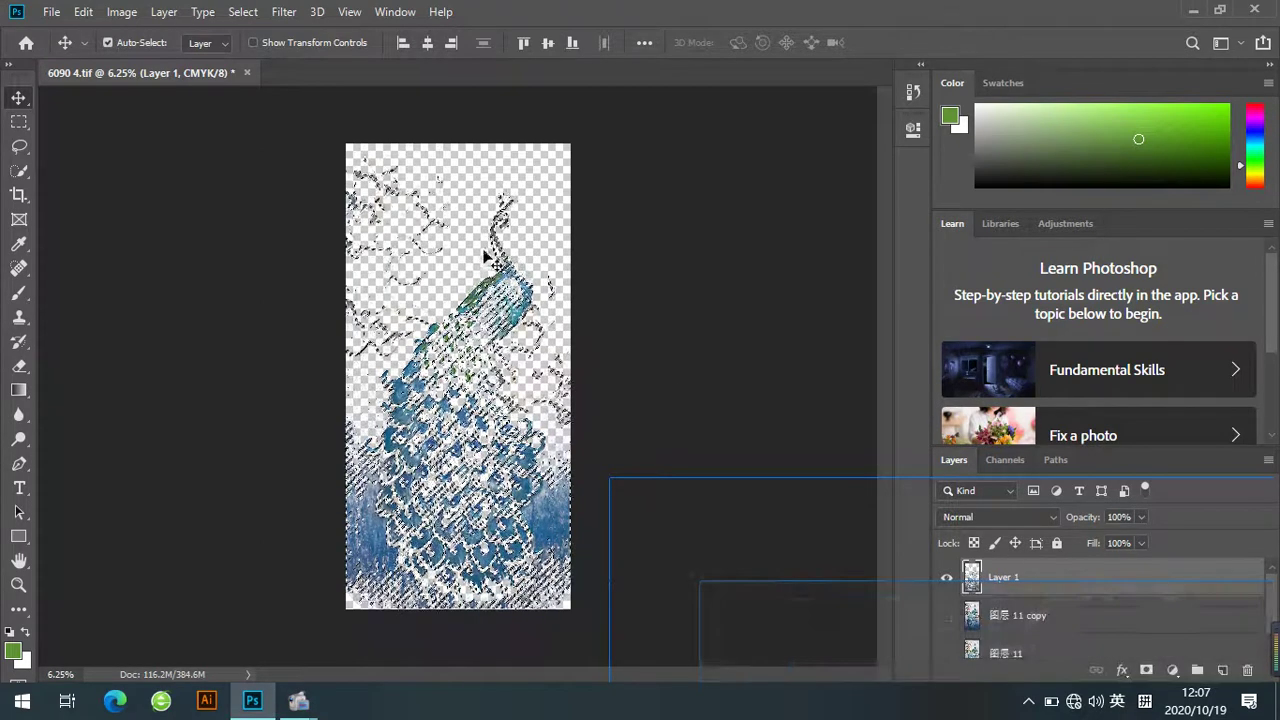
click(1004, 462)
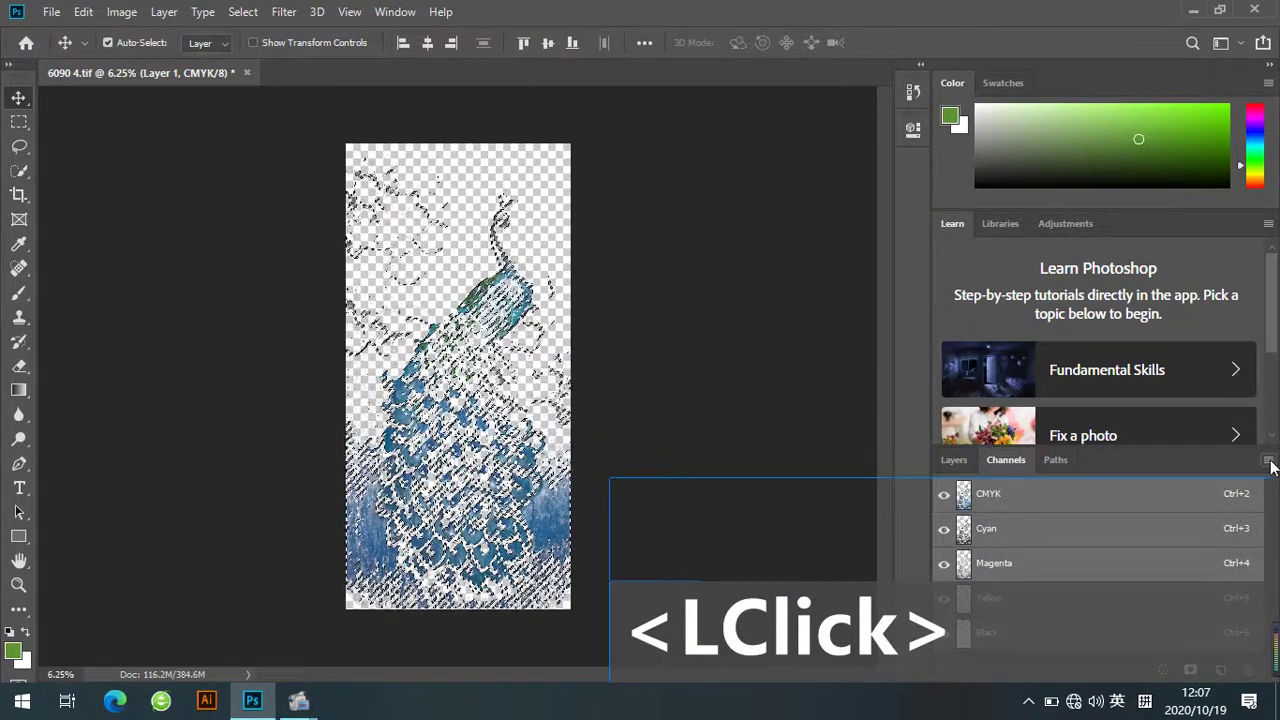
drag(1269, 462, 1213, 265)
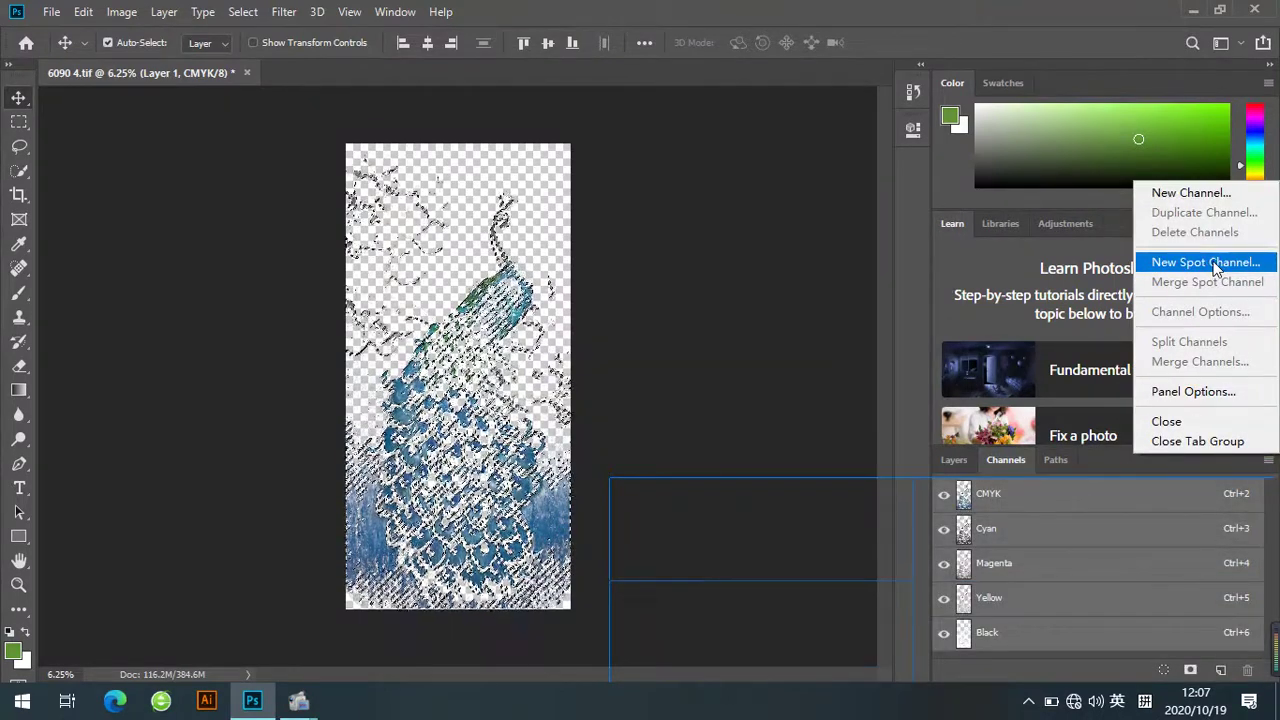
click(1213, 264)
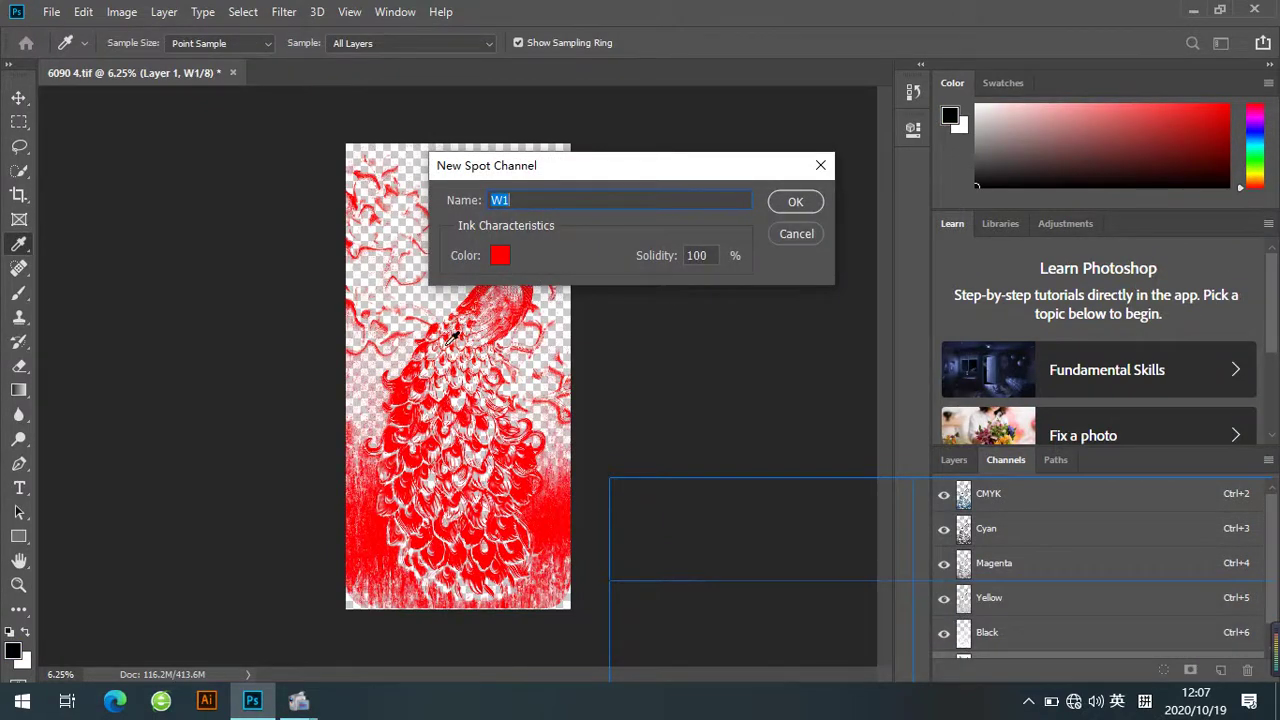
click(500, 257)
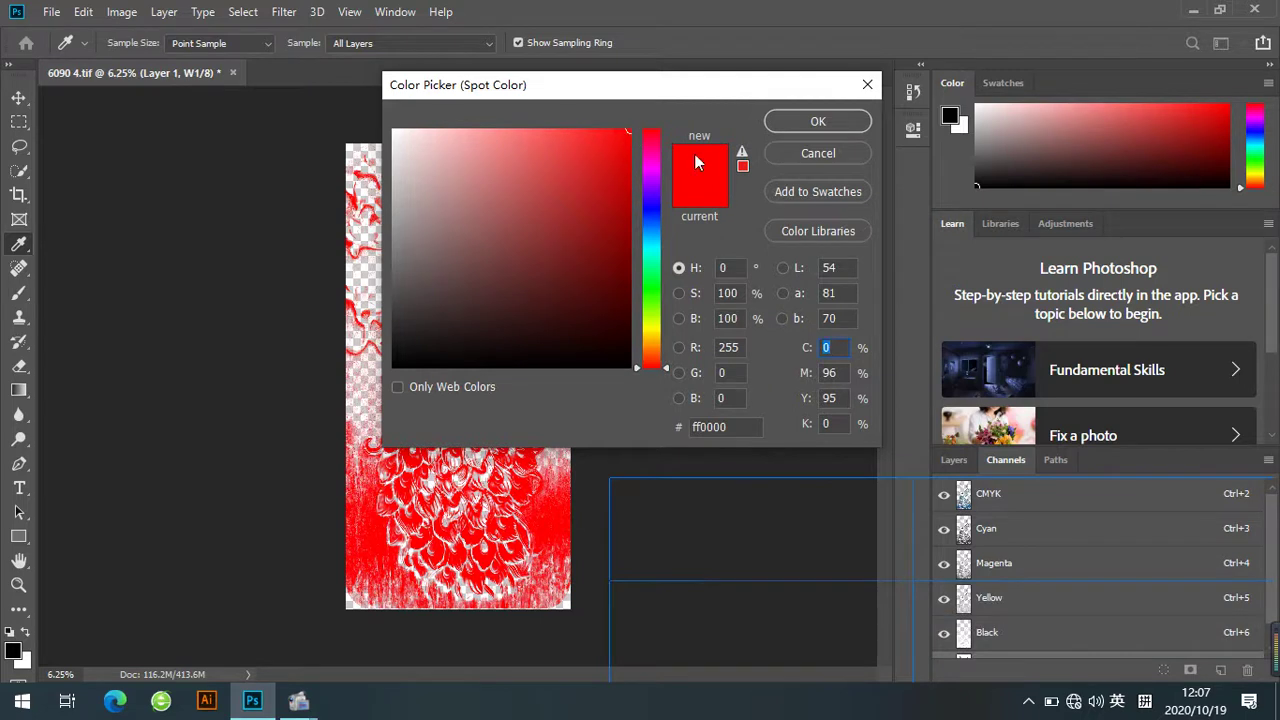
drag(624, 201, 628, 179)
click(800, 113)
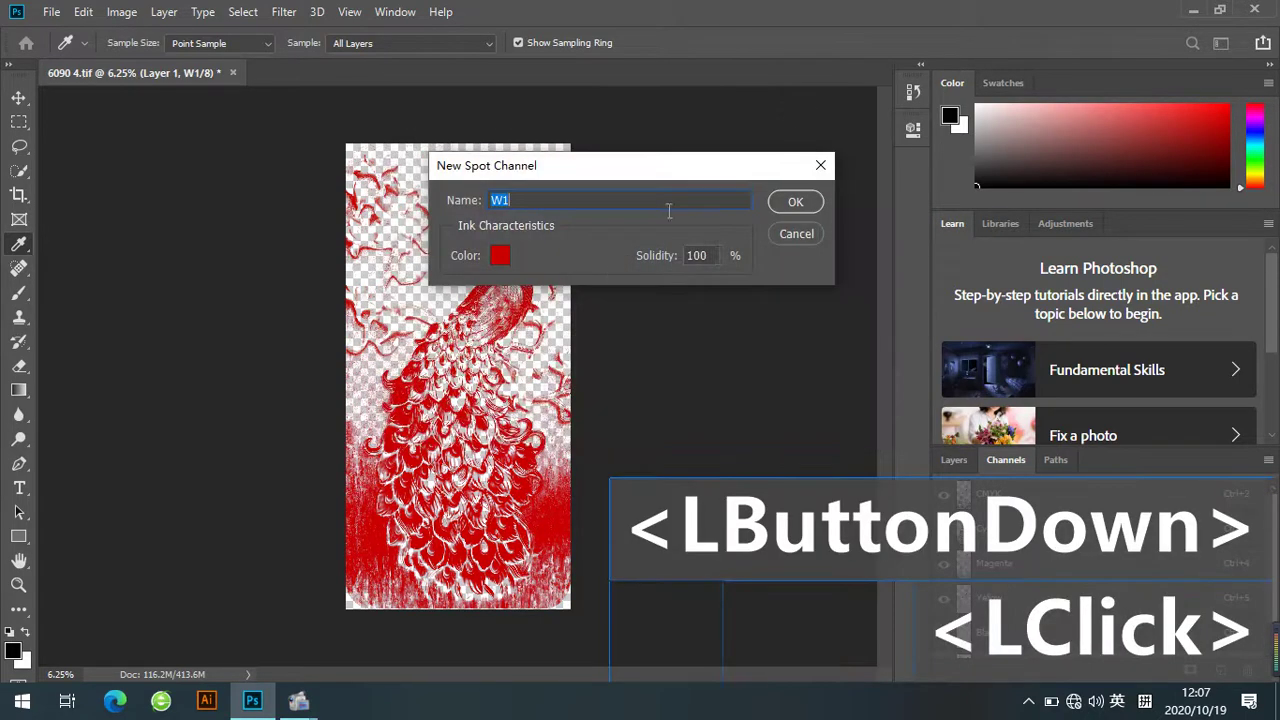
Name the new spot channel W1, keep its solidity at 100%, and create it.
click(683, 248)
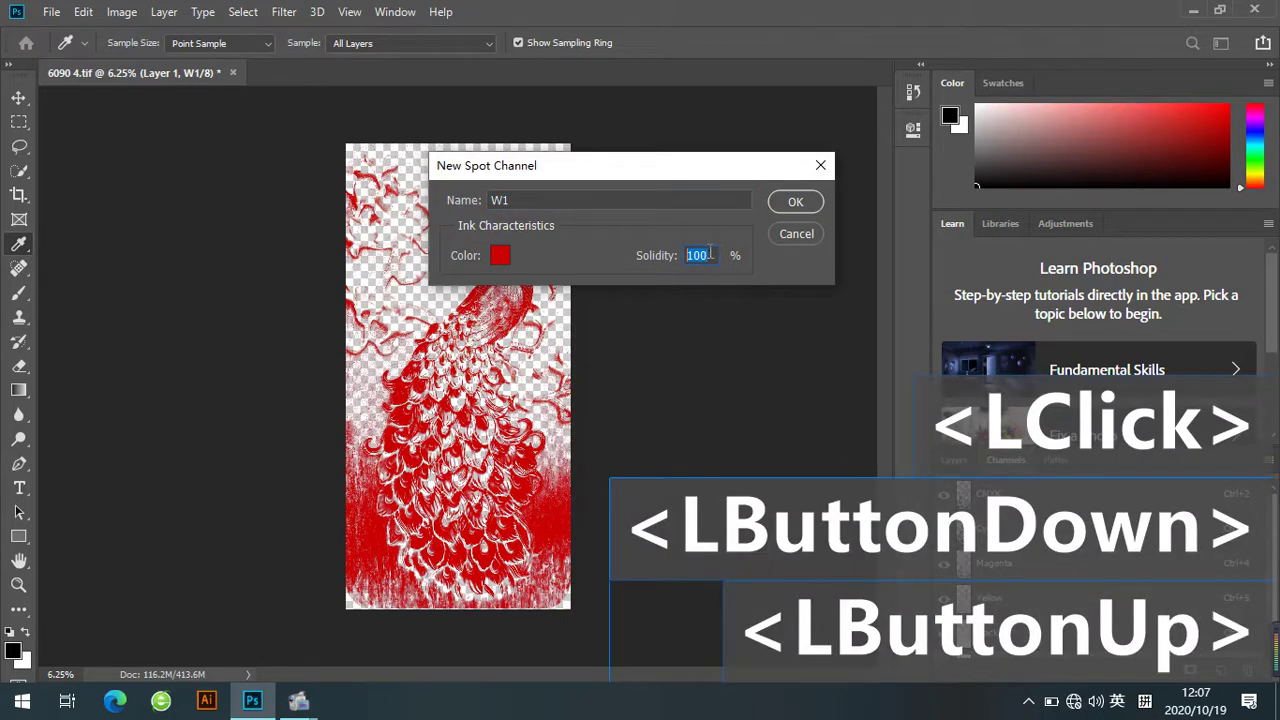
click(686, 248)
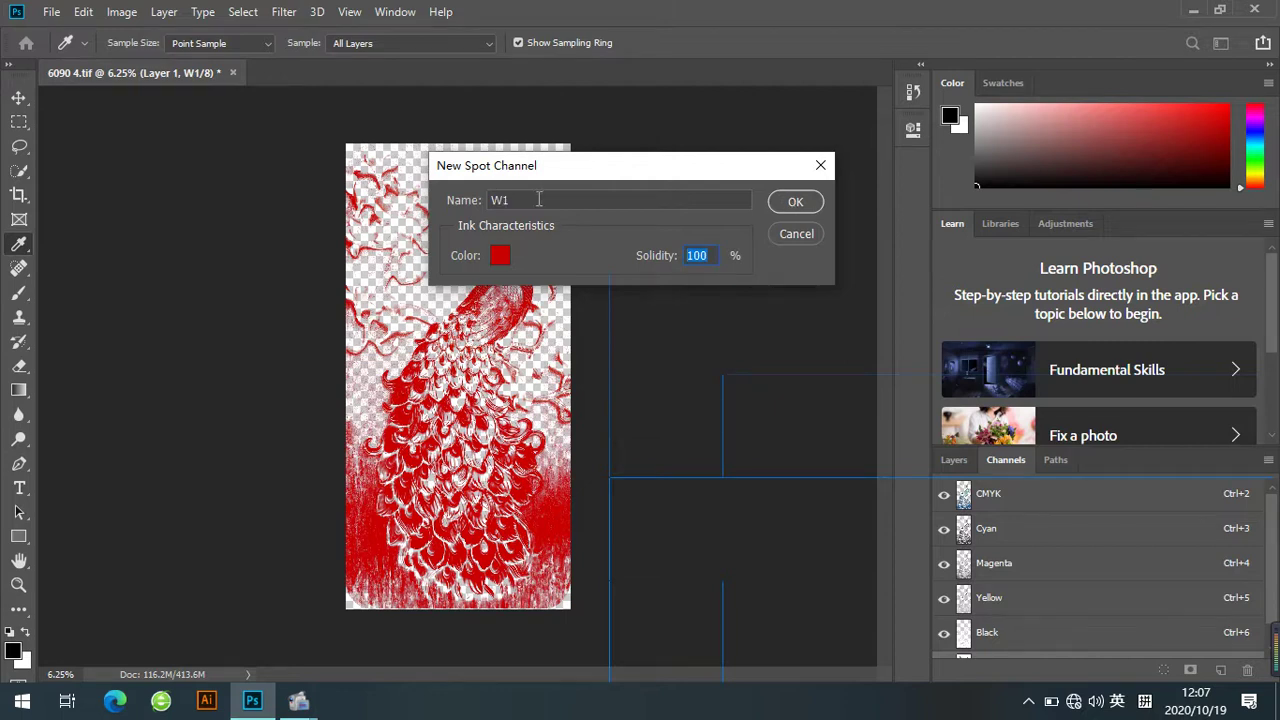
drag(539, 200, 491, 192)
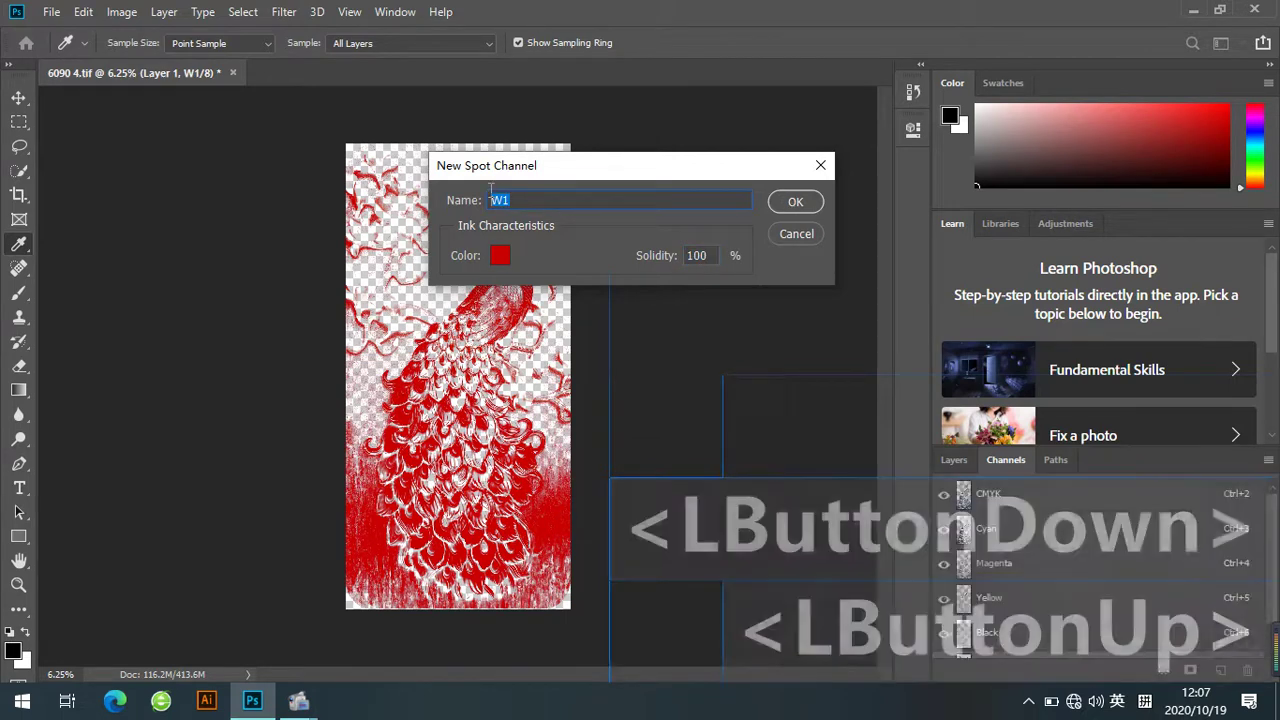
text(W1)
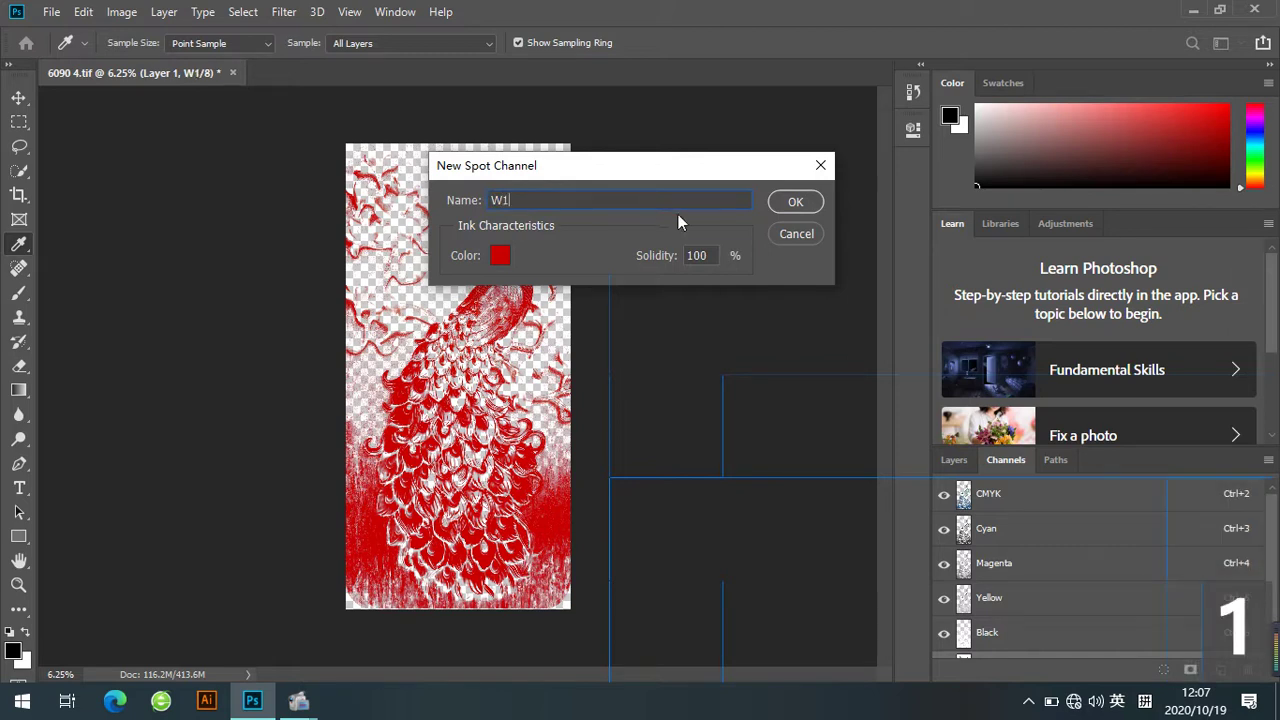
click(785, 206)
key(v)
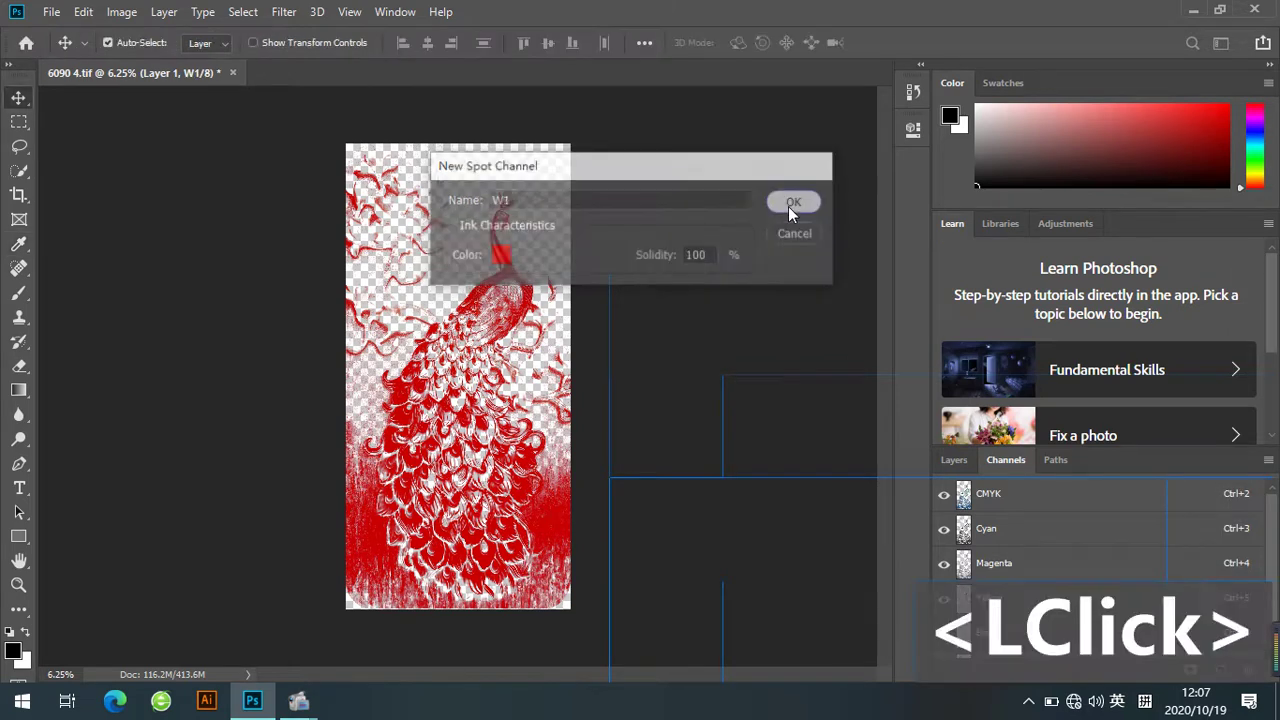
Duplicate the W1 spot channel within the same document as W2 and make the new channel visible.
scroll(566, 298, down, 1)
scroll(566, 298, up, 1)
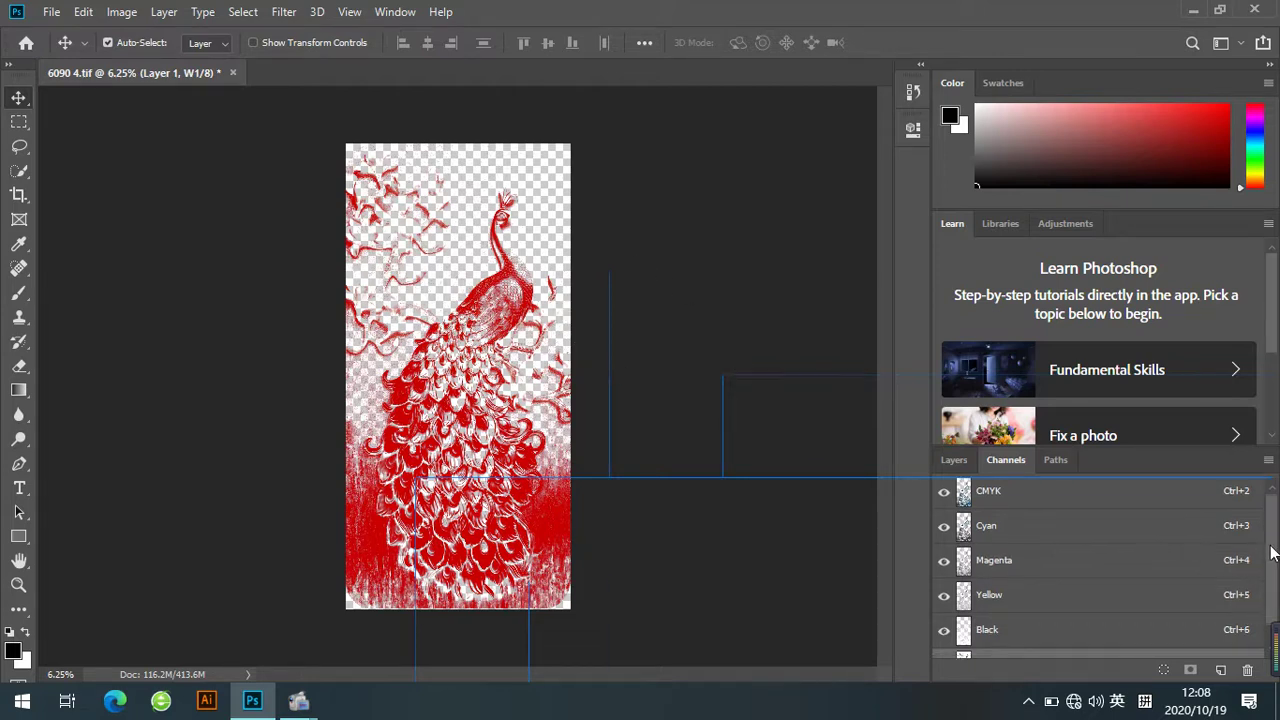
click(1272, 604)
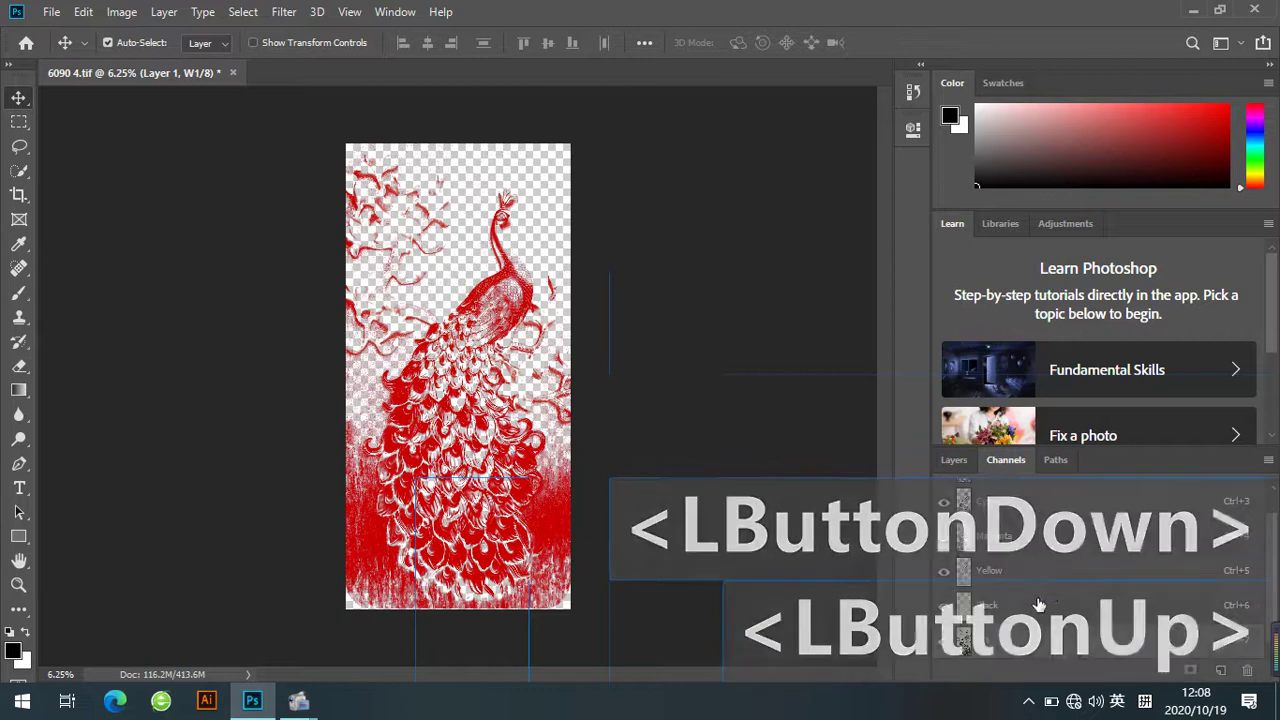
click(1025, 645)
right_click(1025, 645)
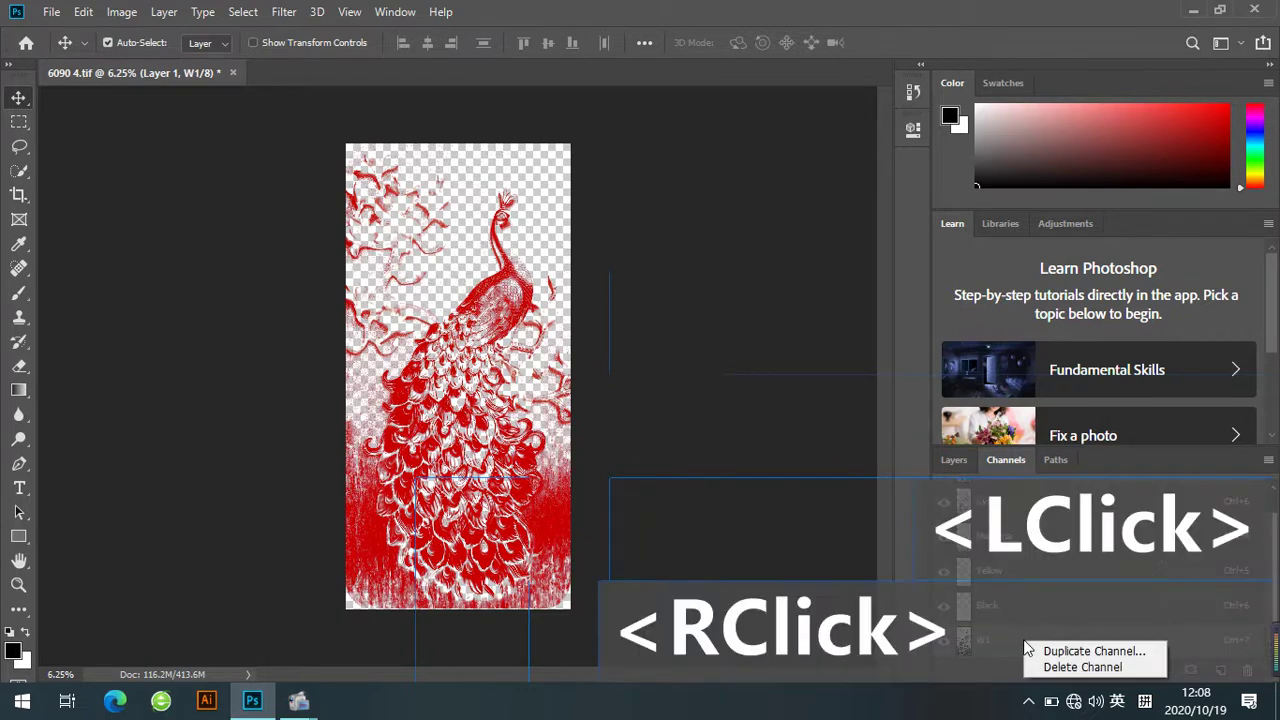
click(1093, 651)
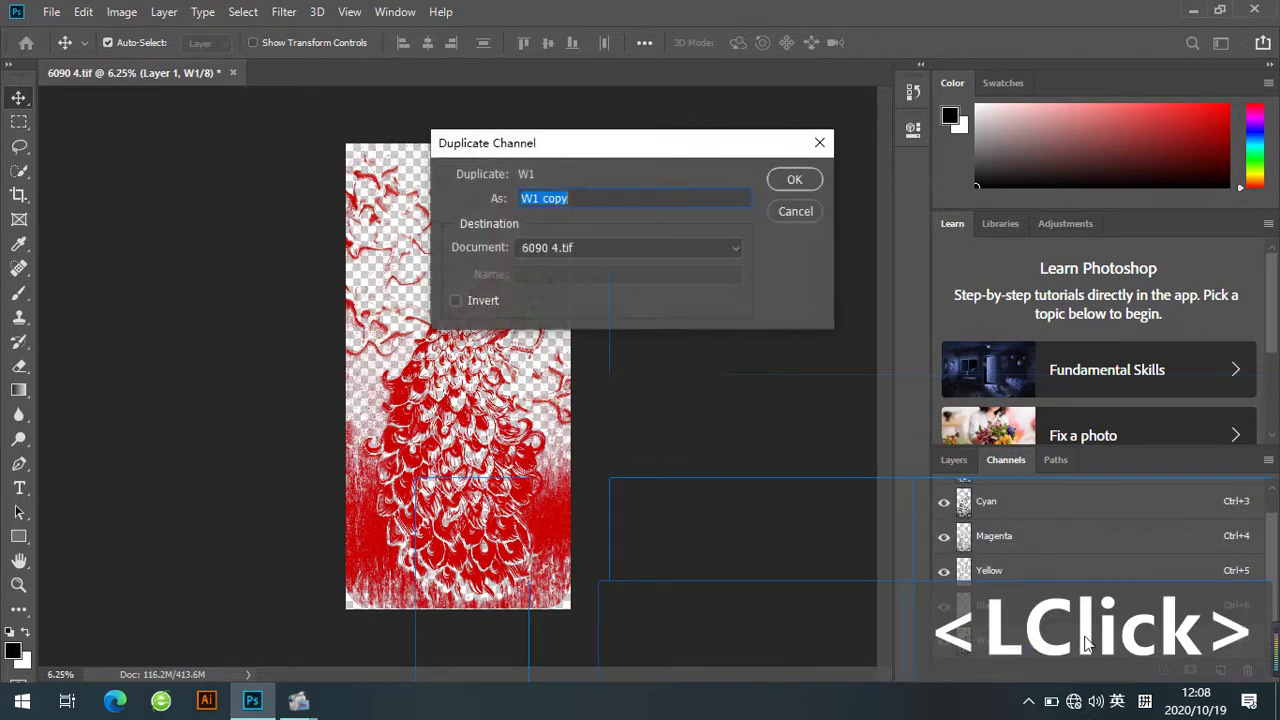
click(560, 190)
drag(560, 190, 519, 197)
text(W2)
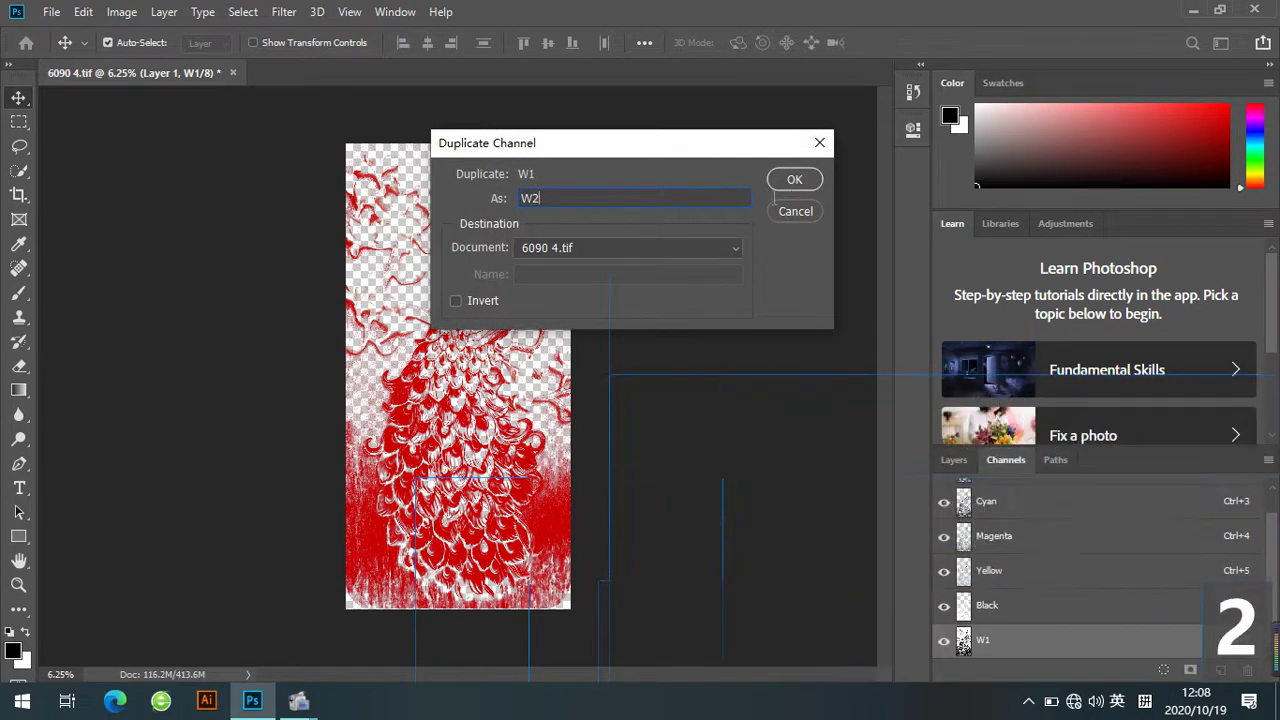
click(792, 190)
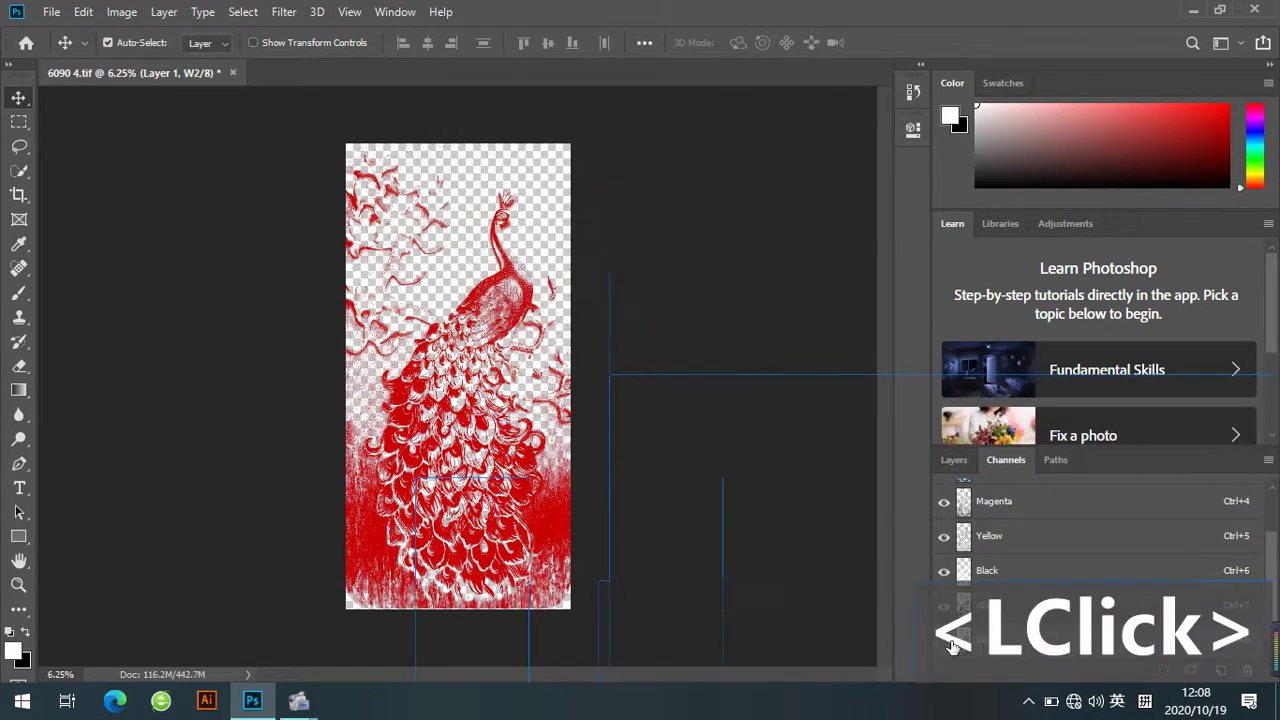
click(950, 645)
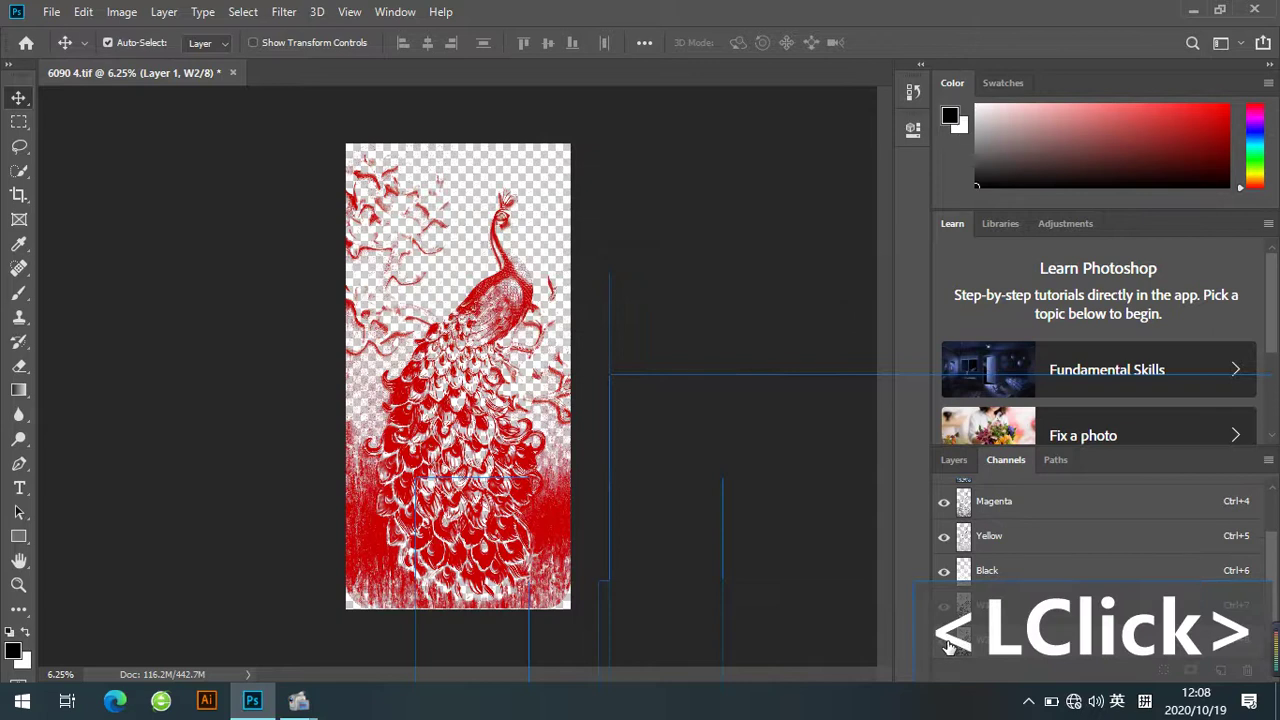
Show the 图层 11 copy layer while keeping Layer 1 hidden.
click(955, 460)
click(958, 617)
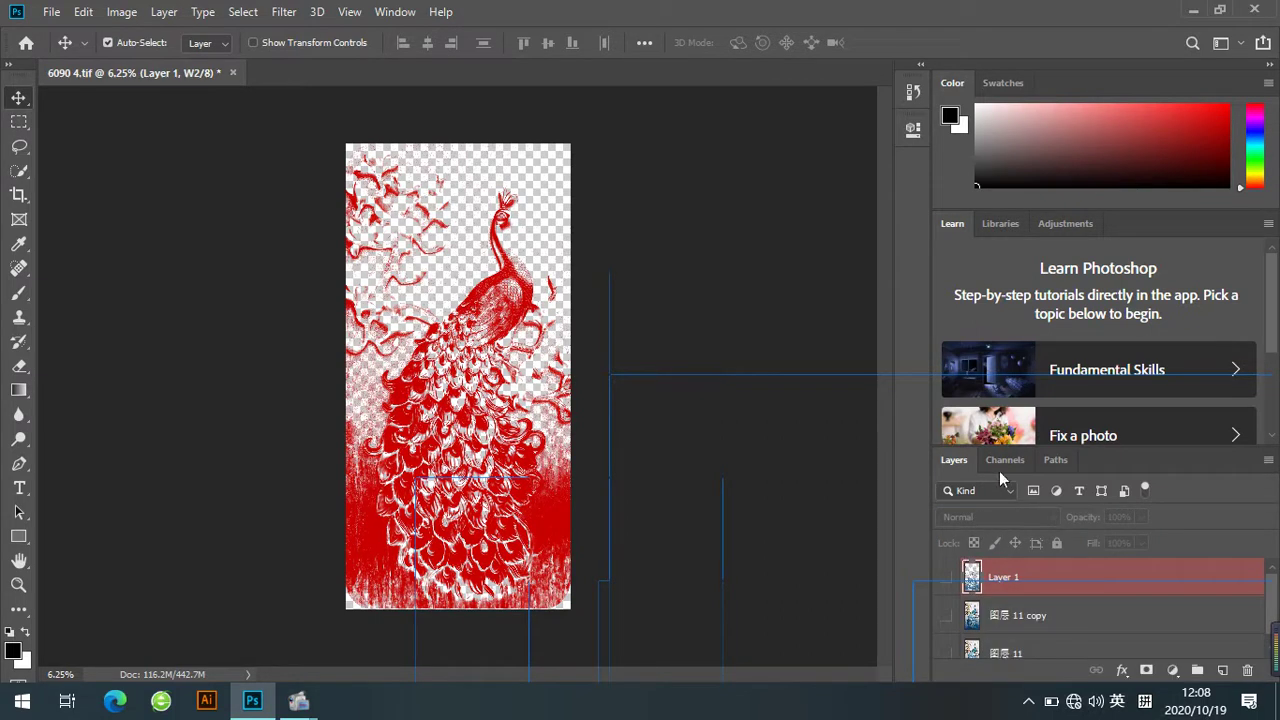
click(944, 619)
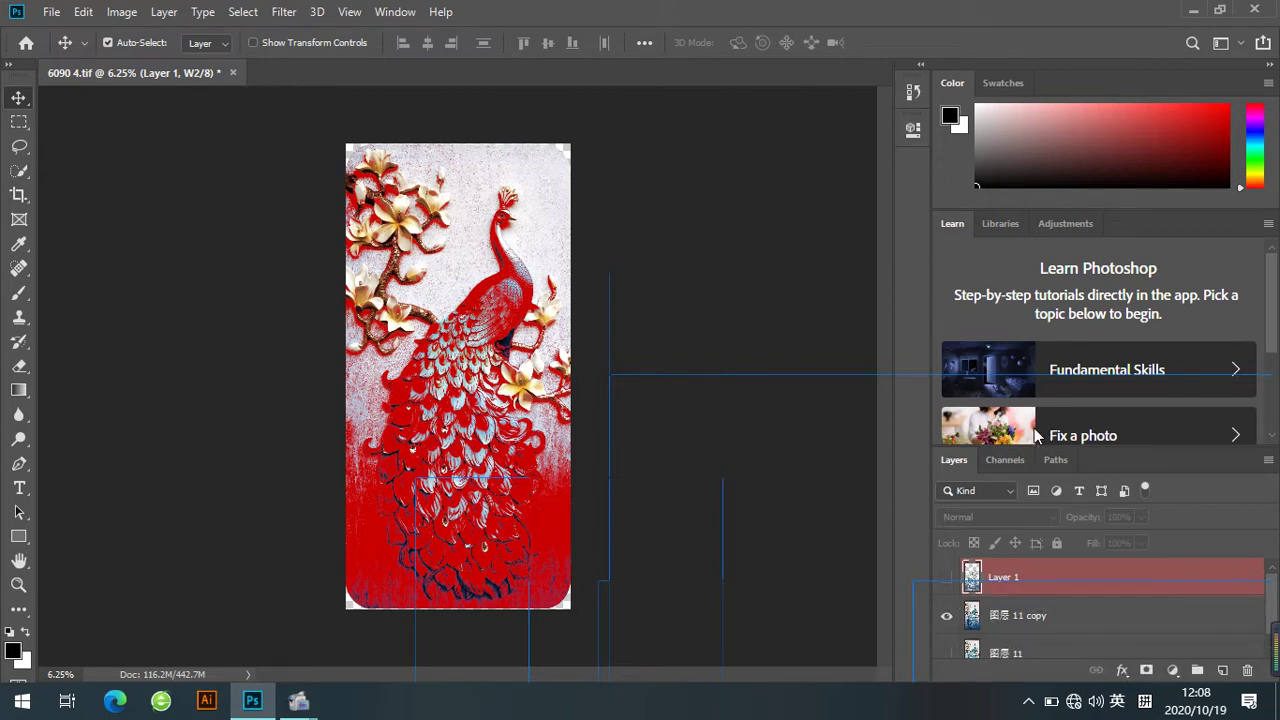
Hide the CMYK composite to examine the spot channels alone, then show it again and check the channel list.
click(1006, 460)
scroll(952, 508, up, 4)
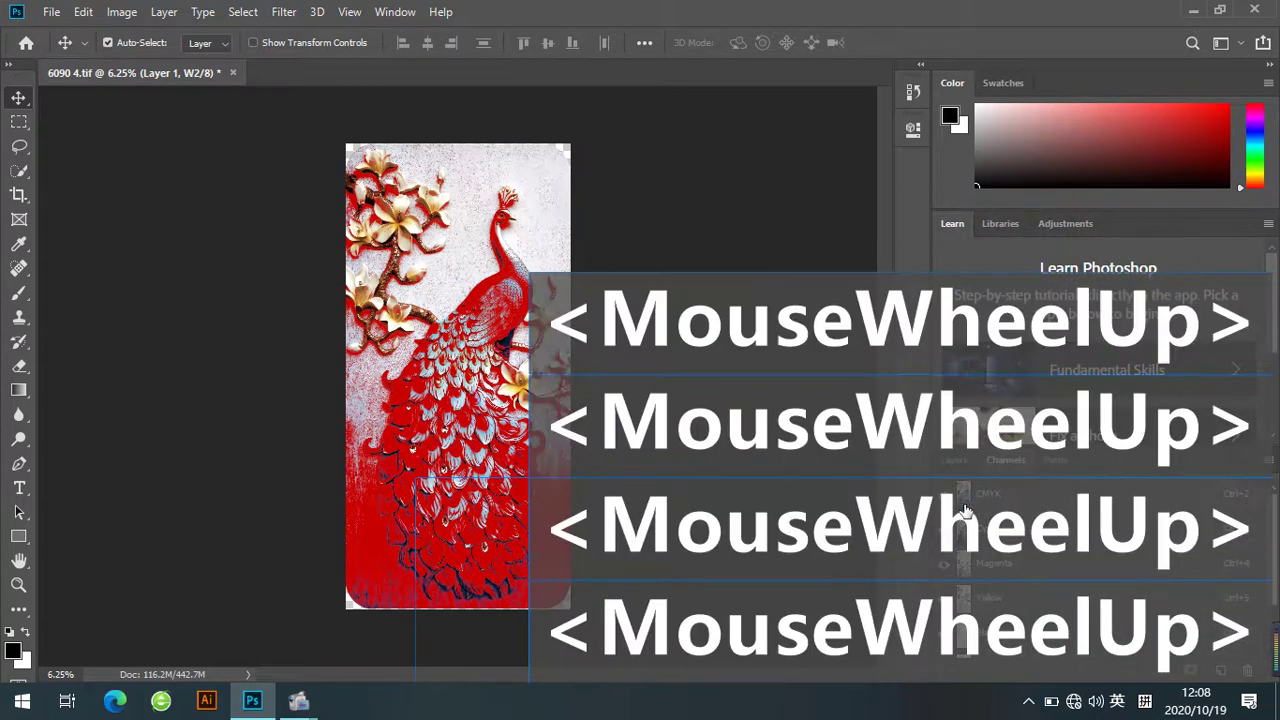
click(950, 498)
scroll(955, 500, down, 2)
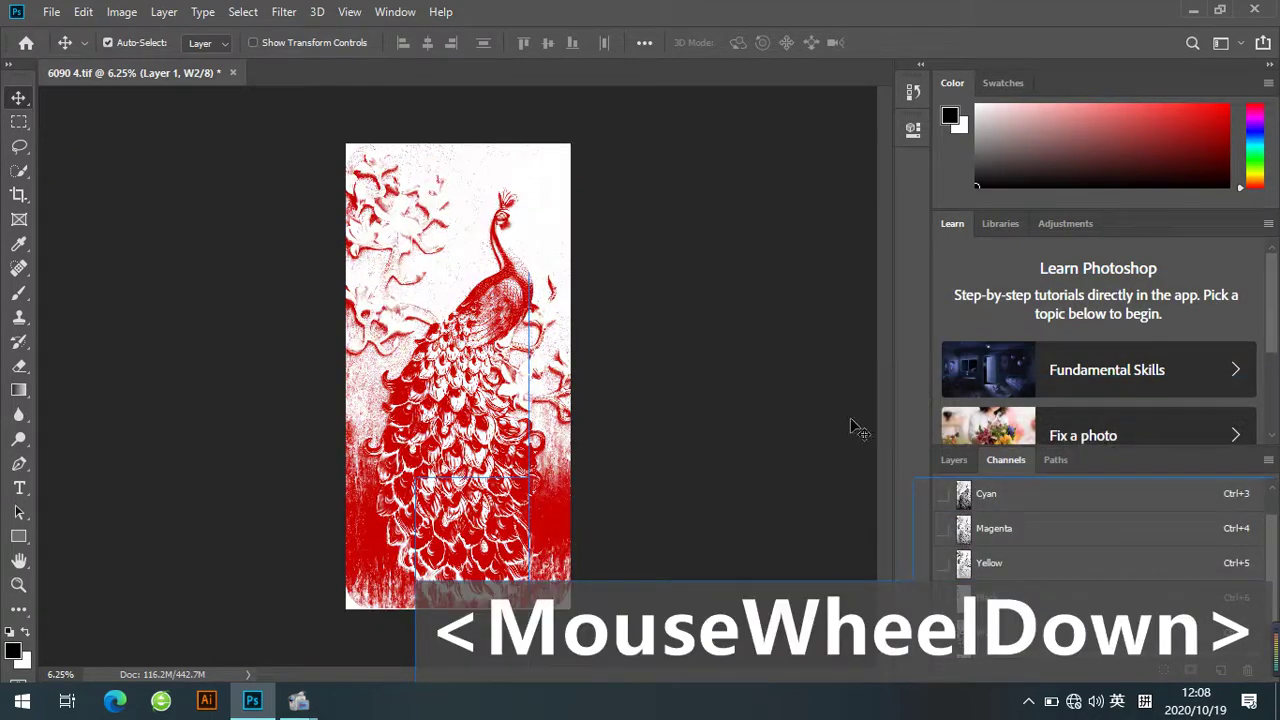
scroll(957, 500, up, 2)
click(950, 494)
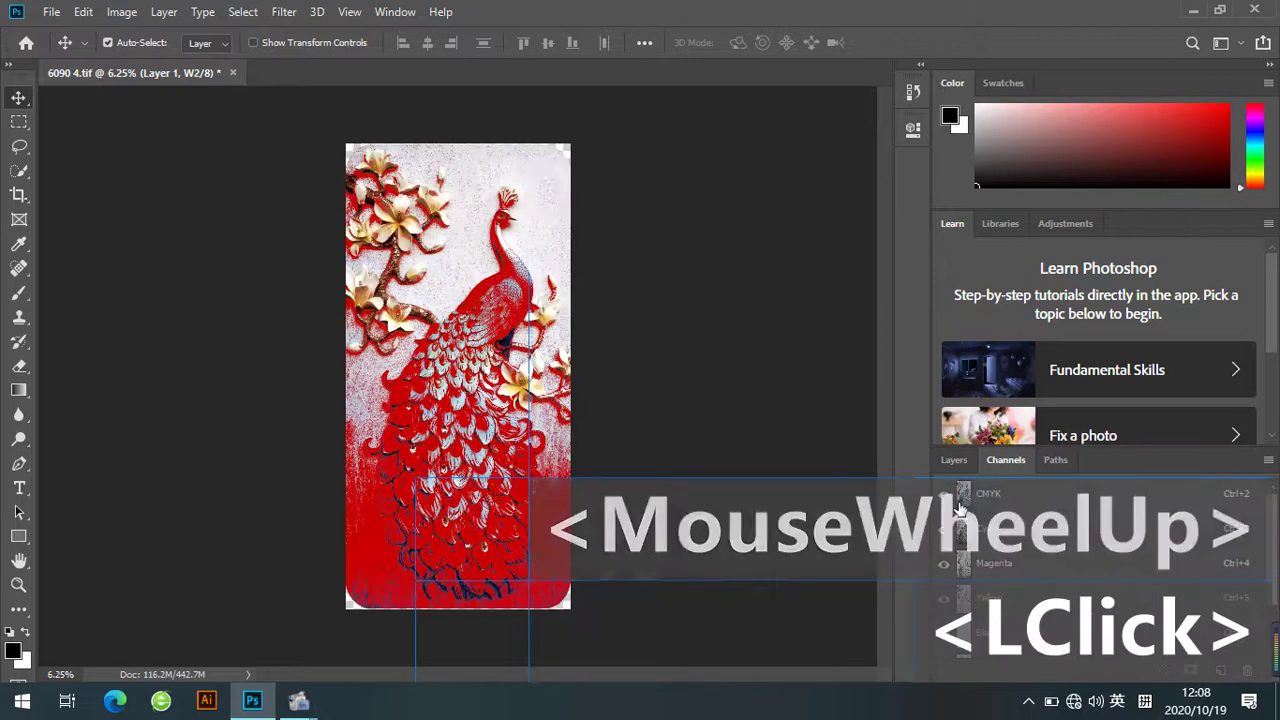
scroll(1008, 591, down, 2)
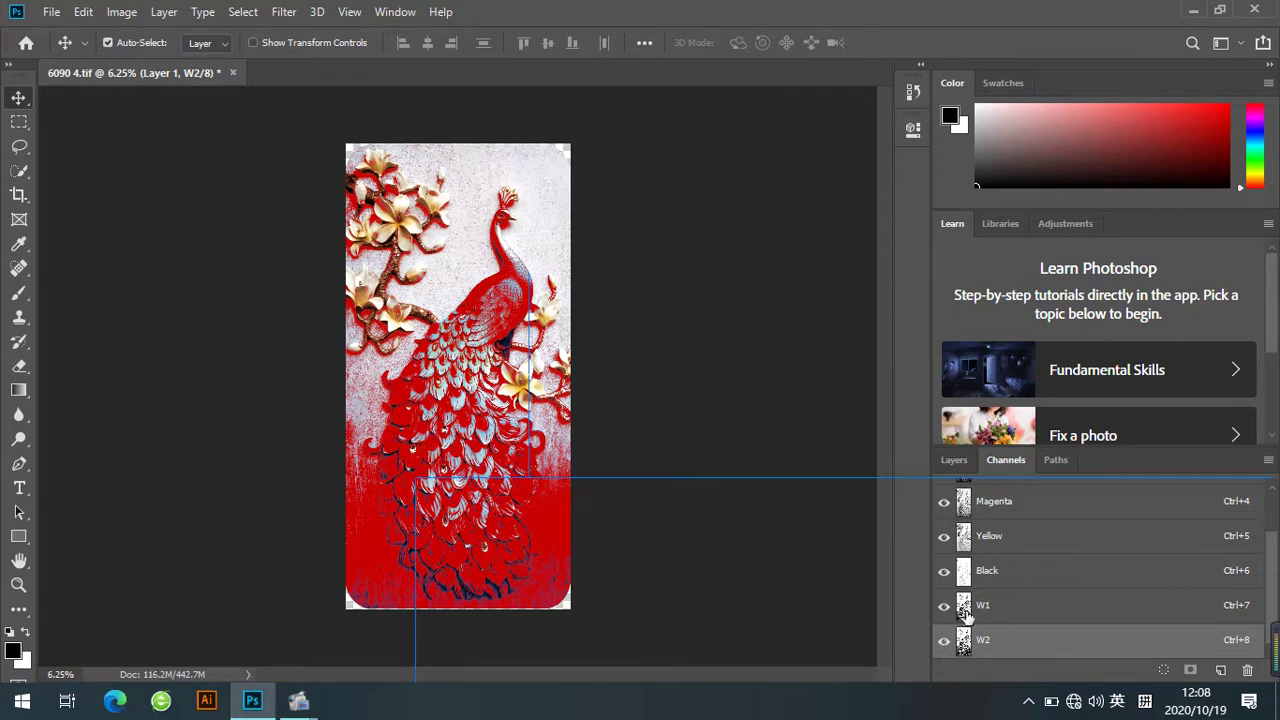
Select the 图层 11 copy layer and save the document to the desktop as the TIFF file 60903.tif, including spot colors and layers.
click(955, 460)
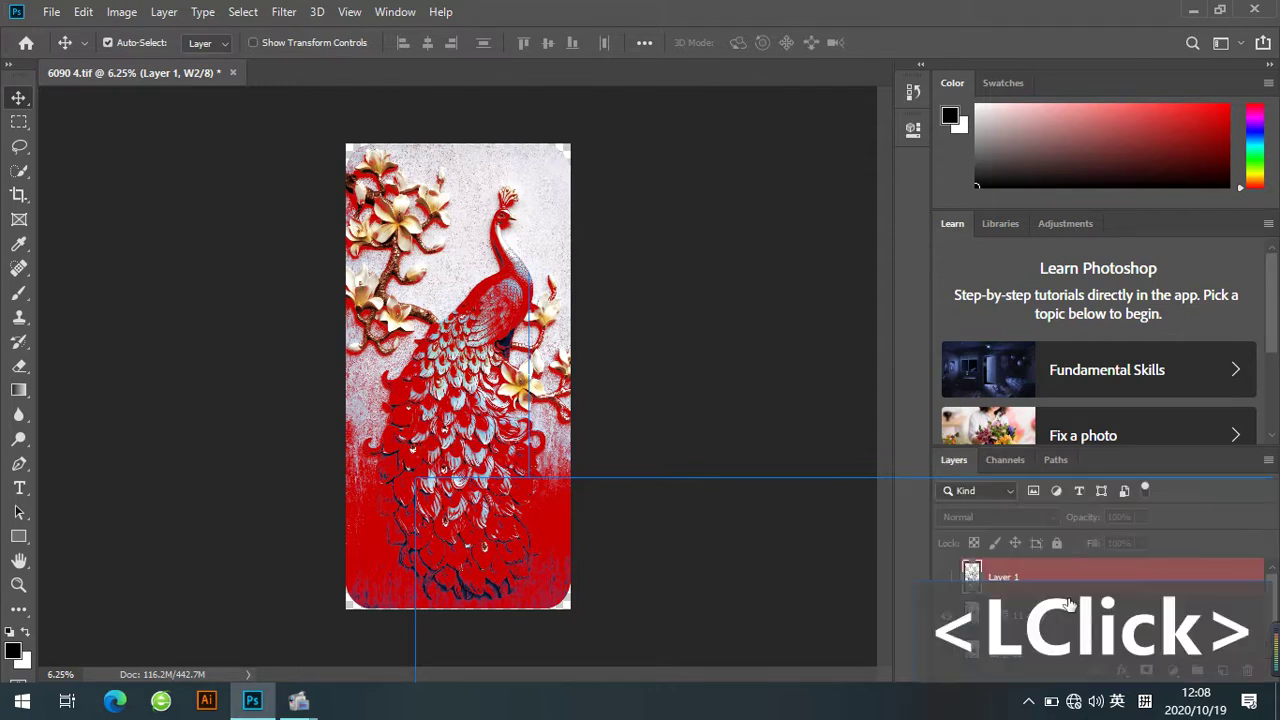
click(1030, 614)
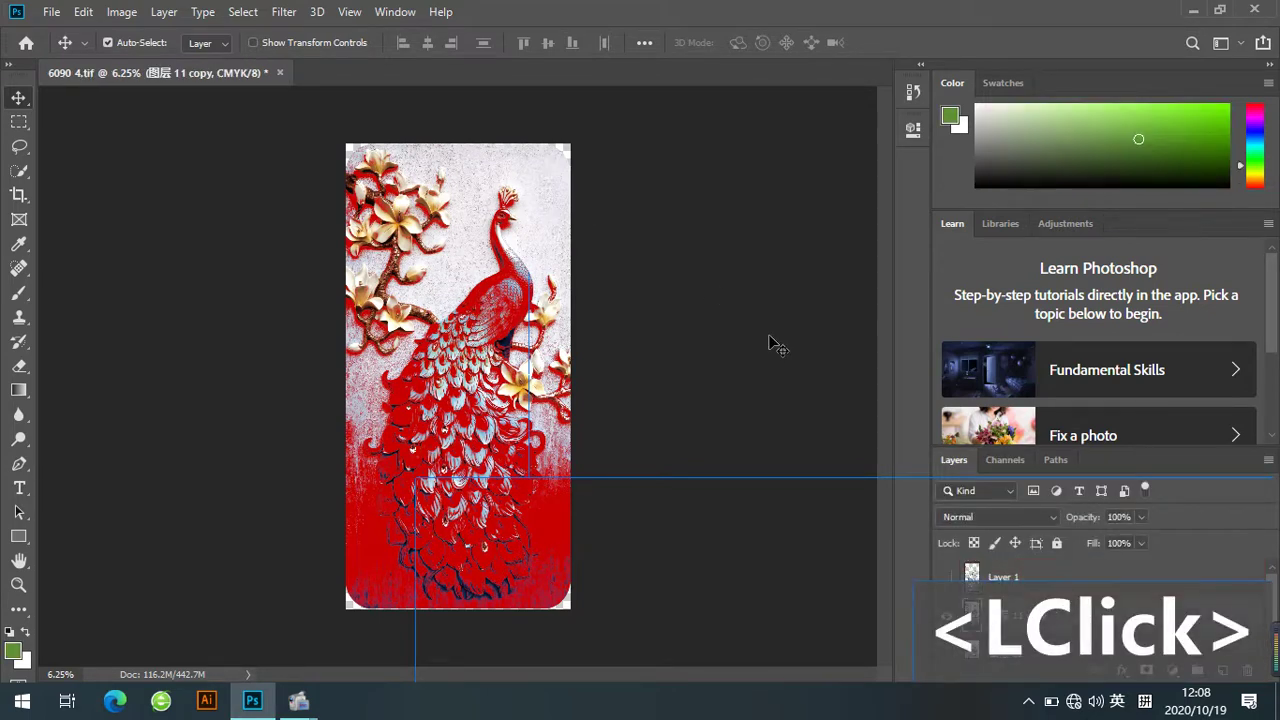
key(ctrl+shift+s)
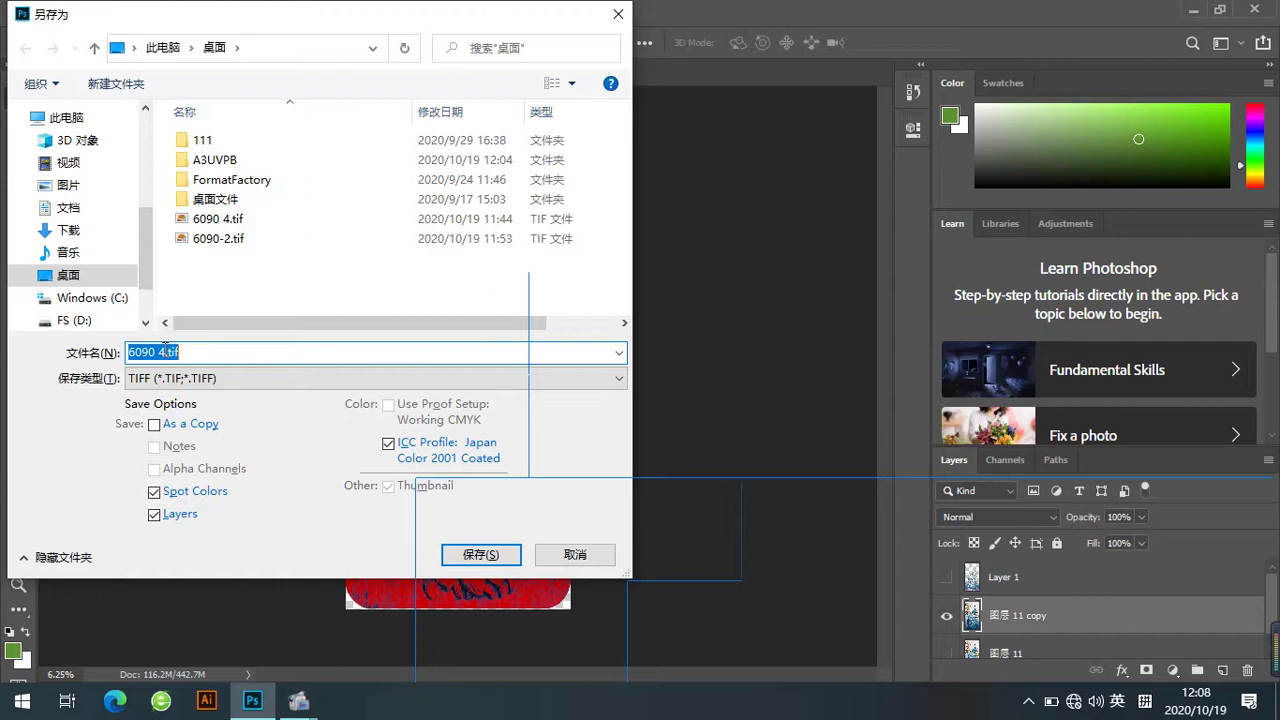
drag(165, 350, 158, 352)
text(3)
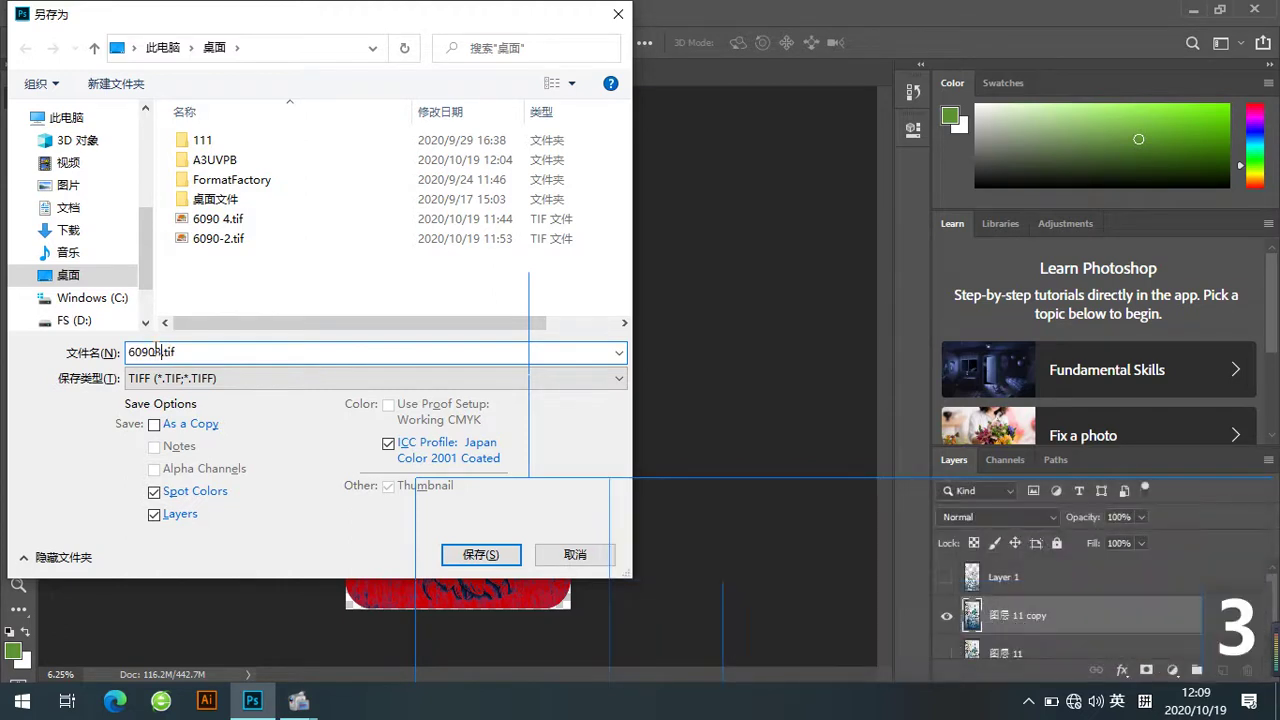
click(214, 378)
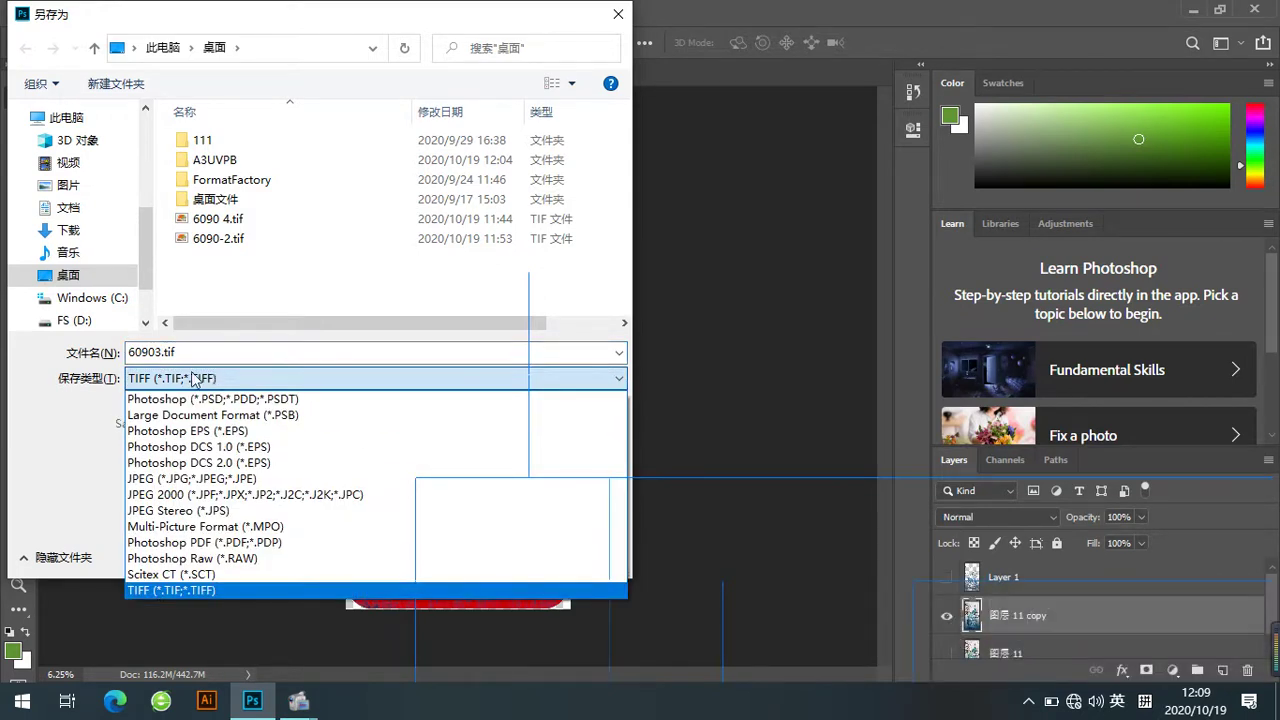
click(364, 386)
click(470, 556)
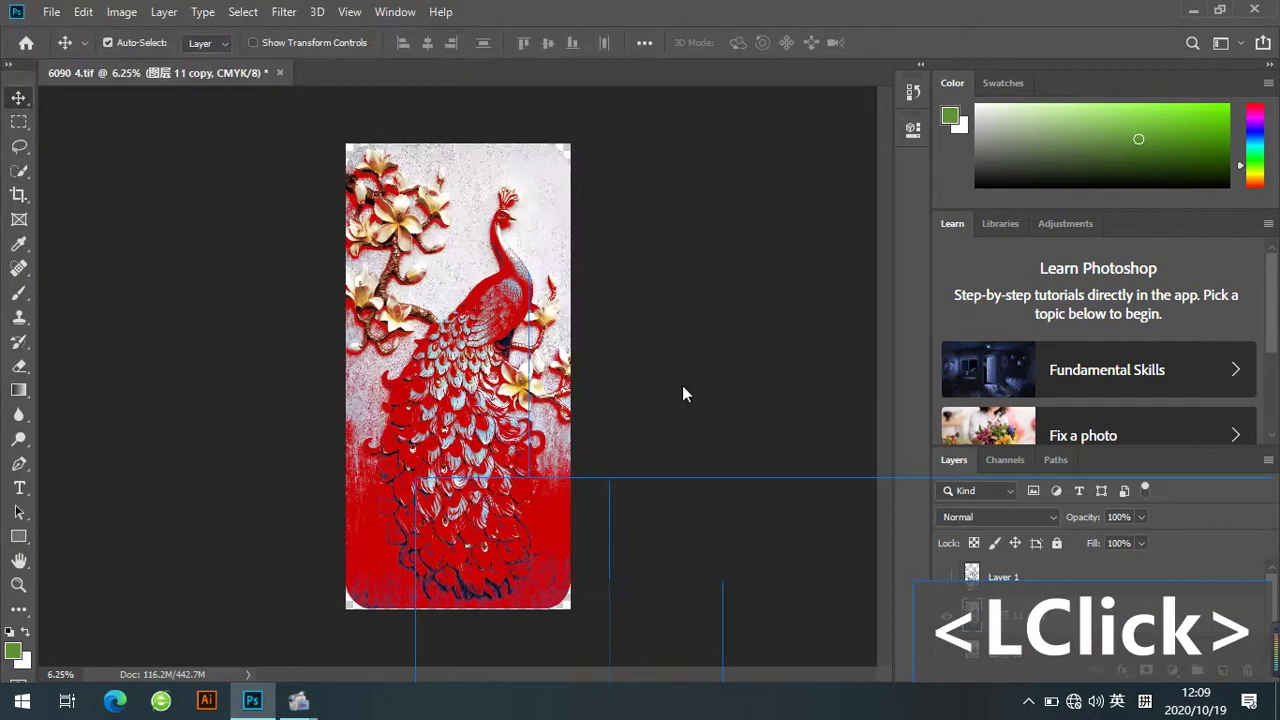
click(855, 152)
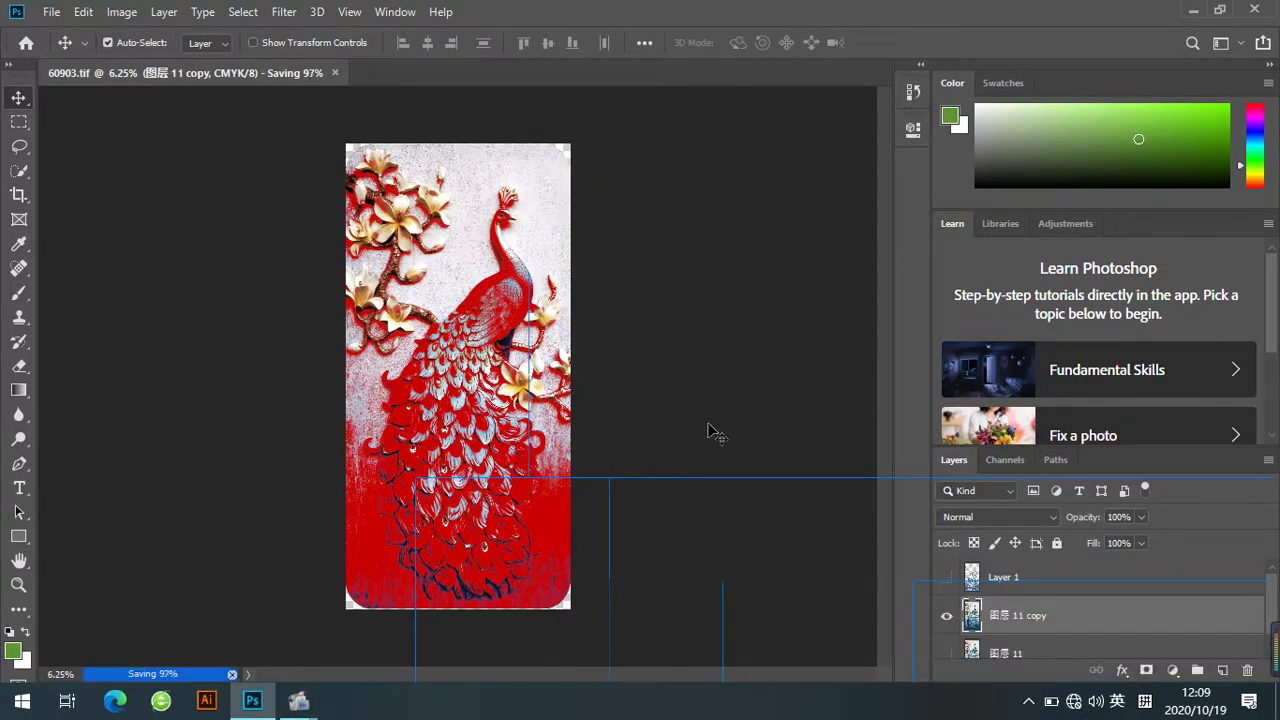
Switch to the desktop, move the 60903.tif icon to an open area and preview the file in Windows Photo Viewer.
click(1191, 12)
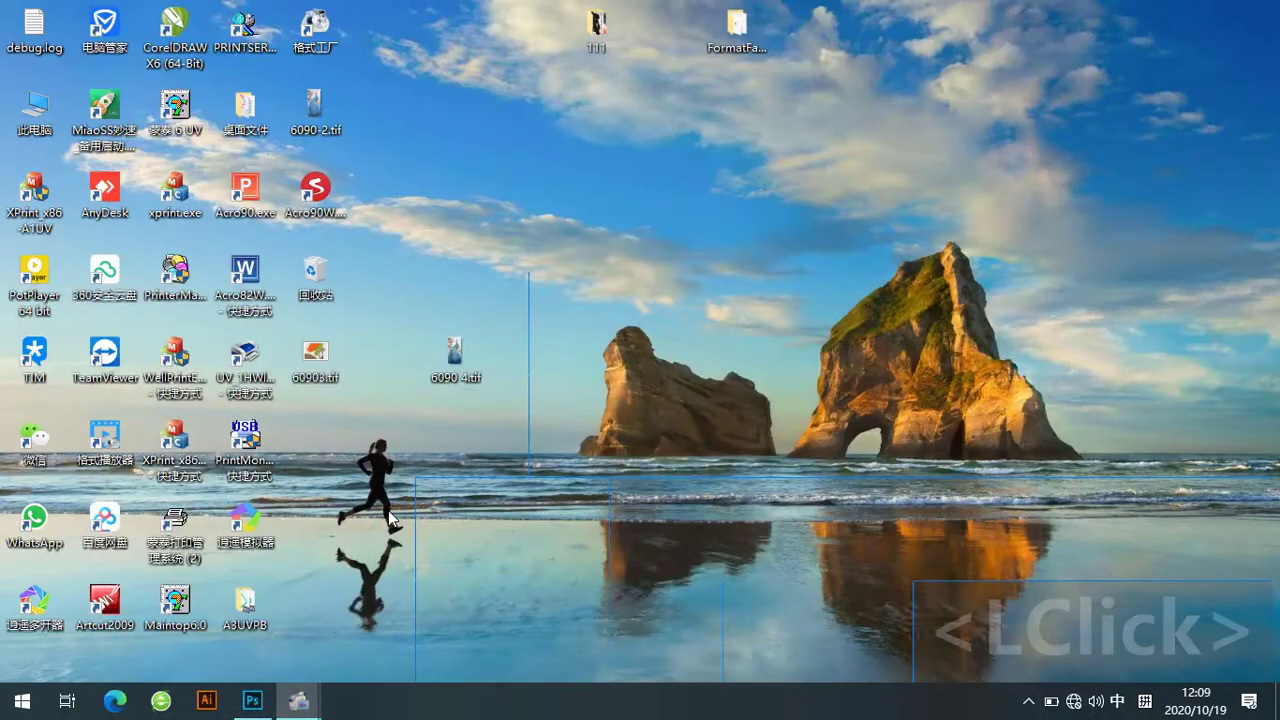
drag(310, 354, 632, 295)
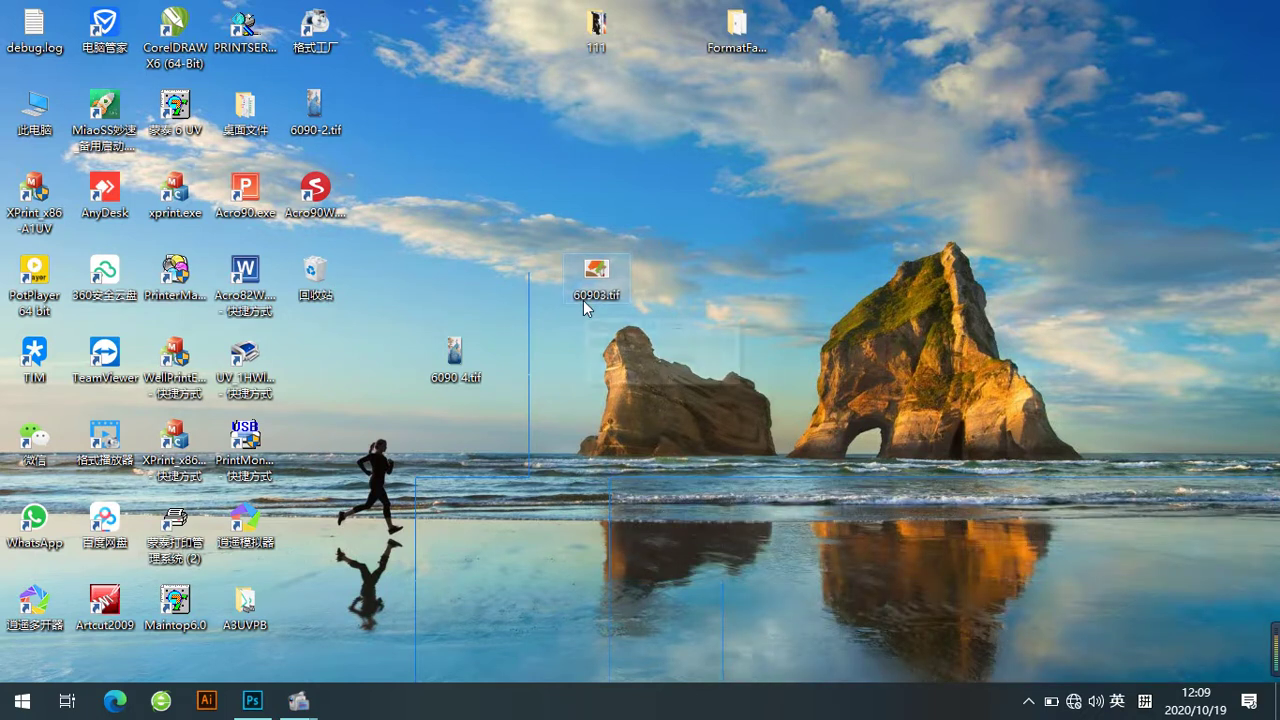
right_click(700, 276)
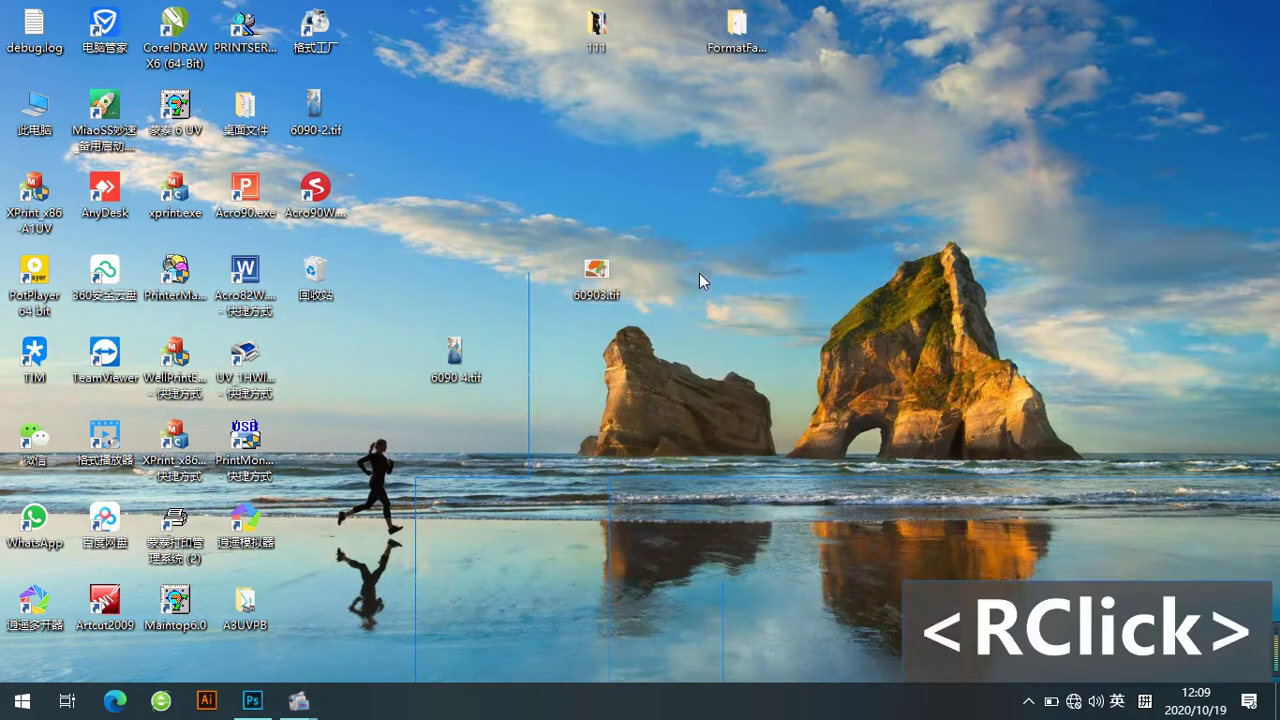
click(766, 331)
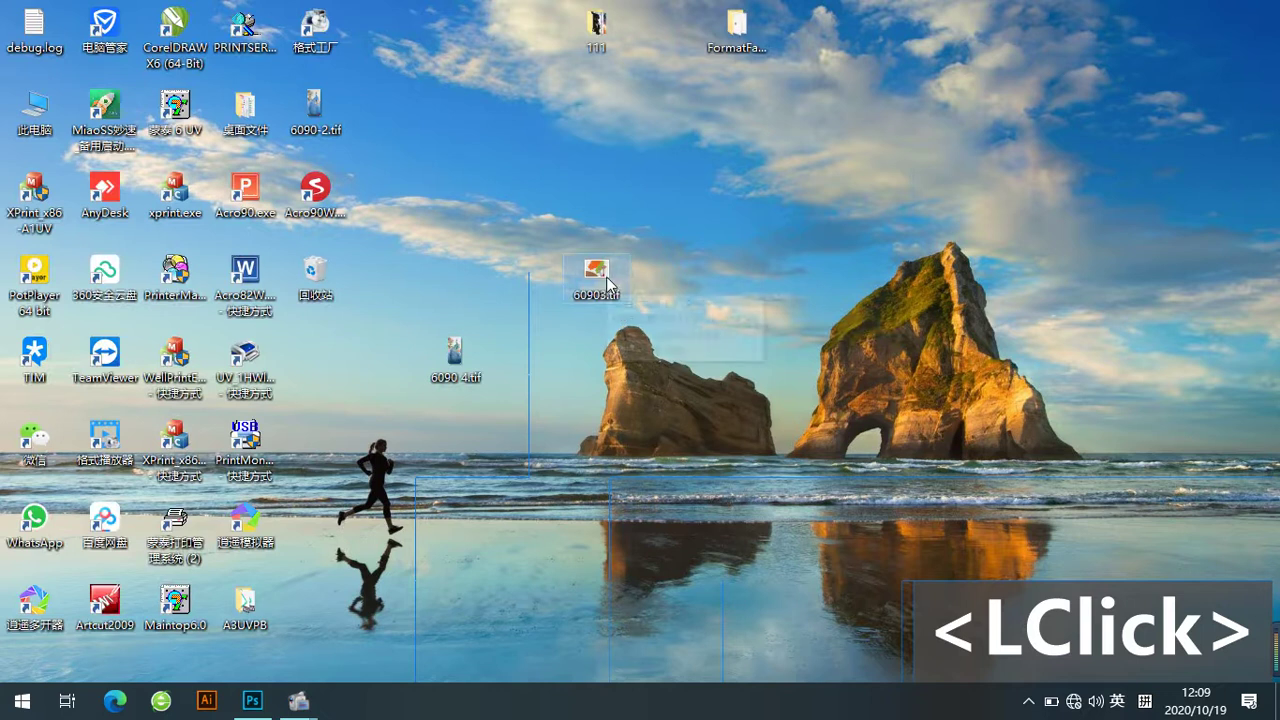
double_click(607, 283)
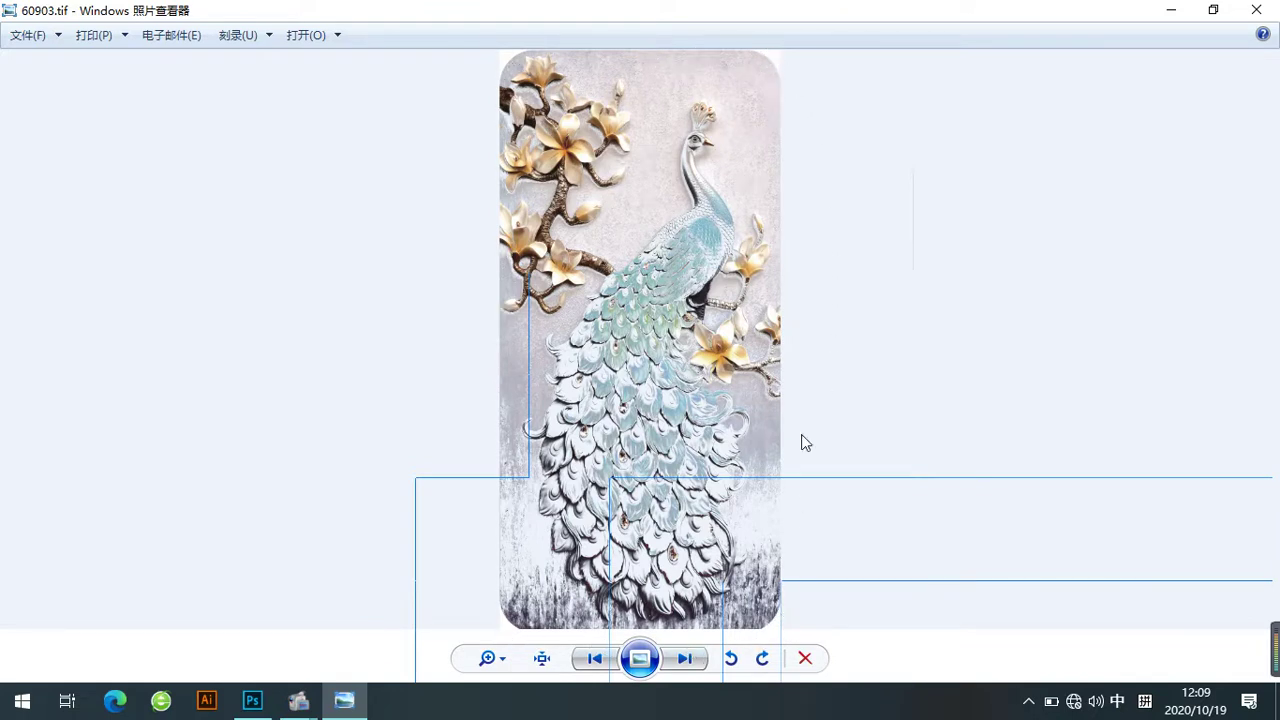
click(1254, 10)
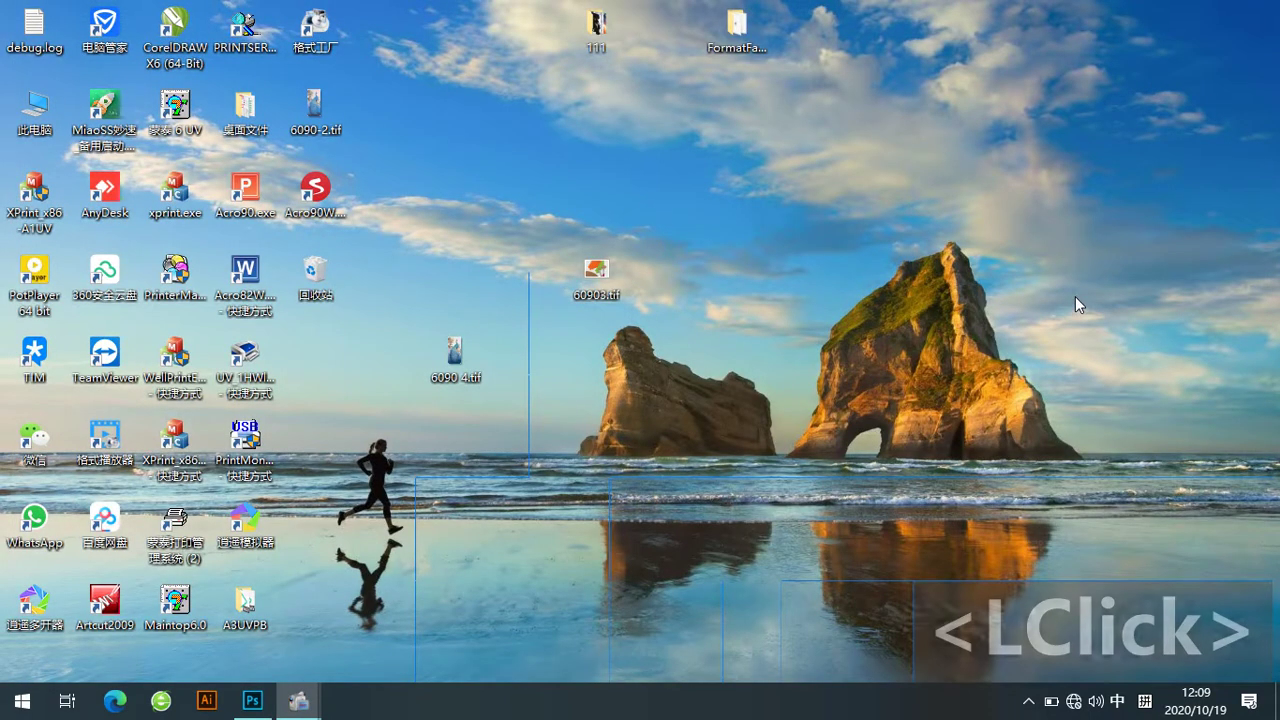